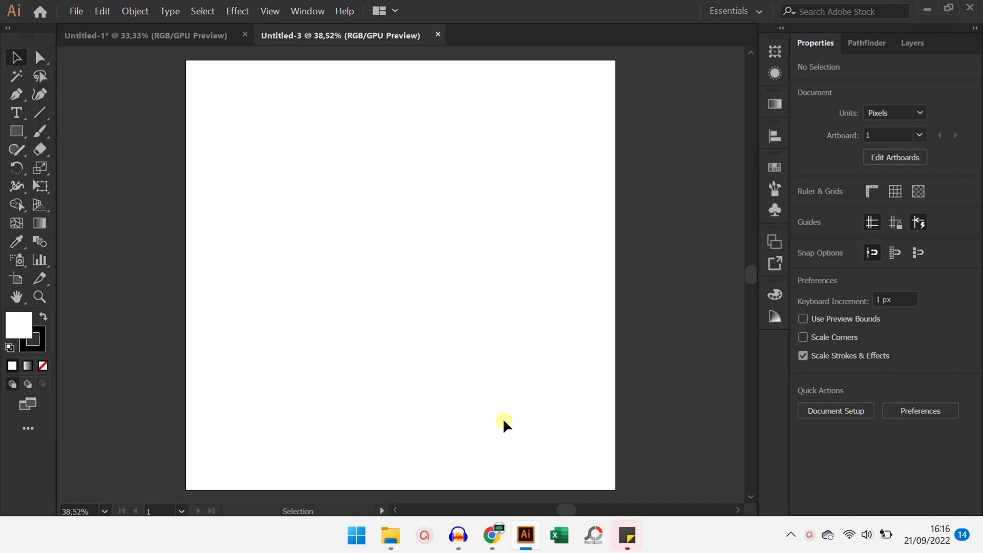
Create a rectangle 1000 px wide and 1000 px high on the artboard
{"action": "left_click", "coordinate": [16, 131]}
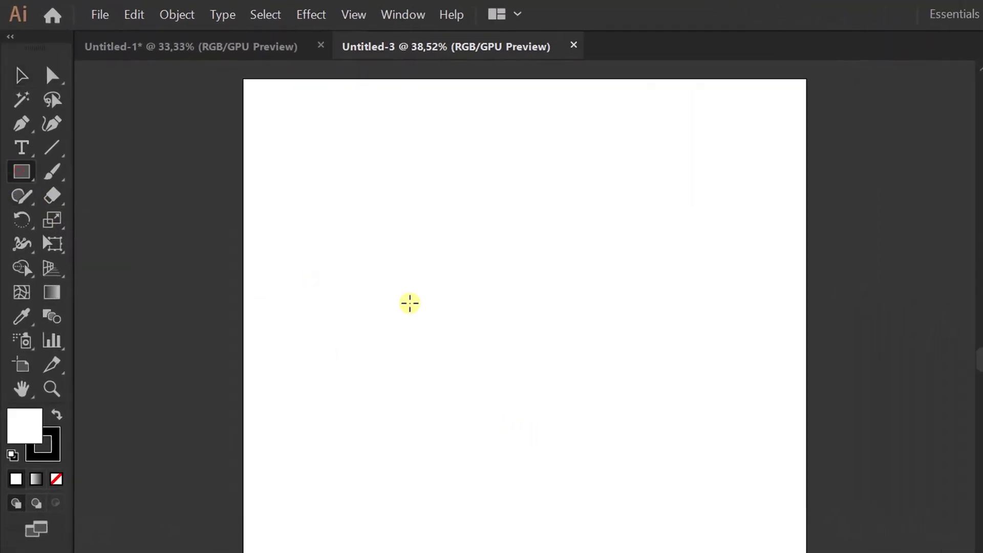
{"action": "left_click", "coordinate": [410, 303]}
{"action": "type", "text": "1"}
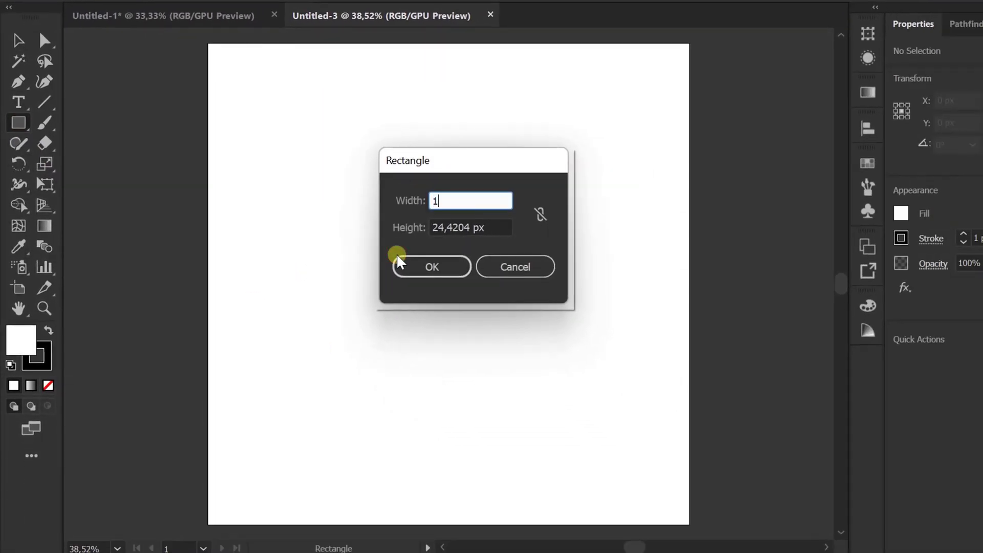
{"action": "type", "text": "000"}
{"action": "key", "text": "Tab"}
{"action": "type", "text": "100"}
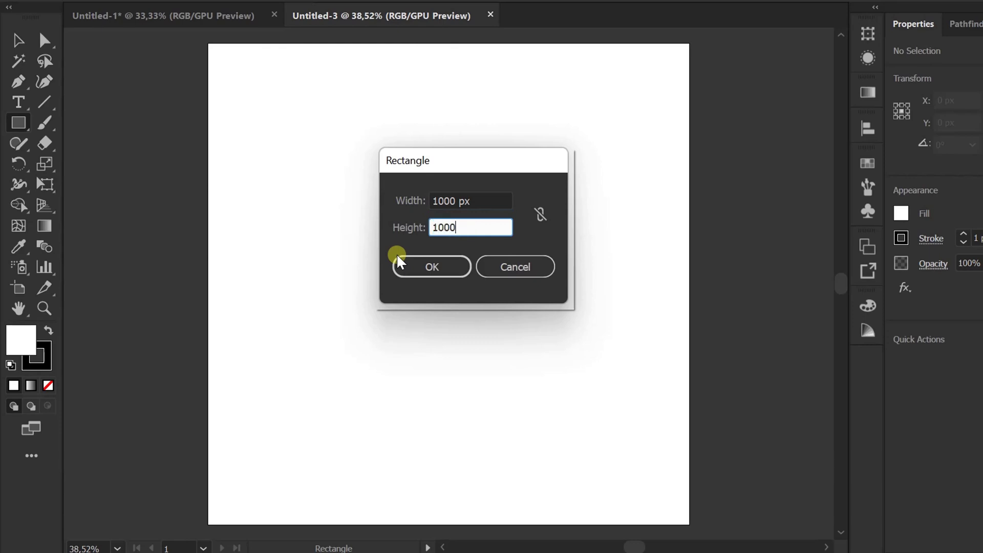
{"action": "left_click", "coordinate": [399, 261]}
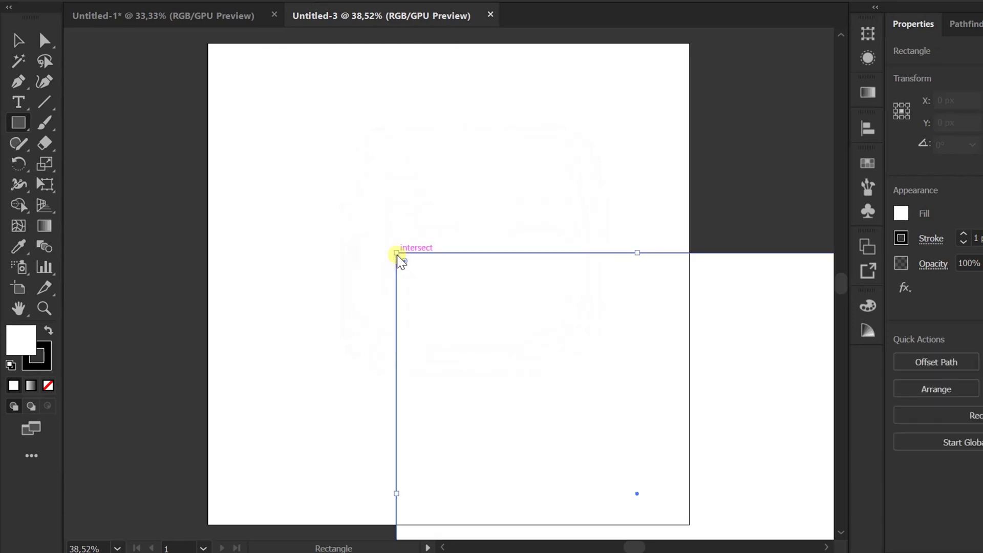
Center the rectangle horizontally and vertically on the artboard
{"action": "left_click", "coordinate": [867, 125]}
{"action": "left_click", "coordinate": [696, 165]}
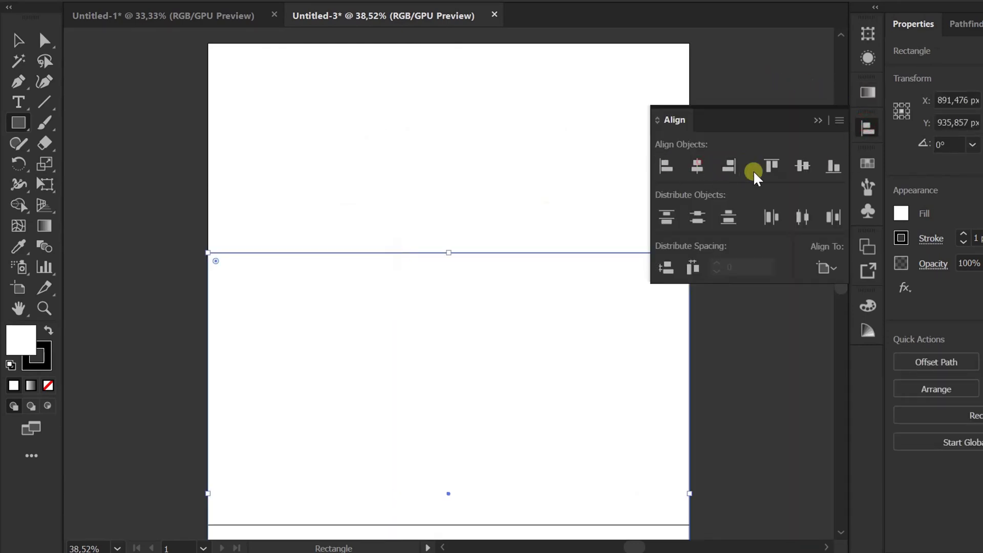
{"action": "left_click", "coordinate": [803, 165]}
{"action": "left_click", "coordinate": [818, 120]}
Apply a linear gradient fill to the rectangle and set its angle to 90°
{"action": "left_click", "coordinate": [867, 92]}
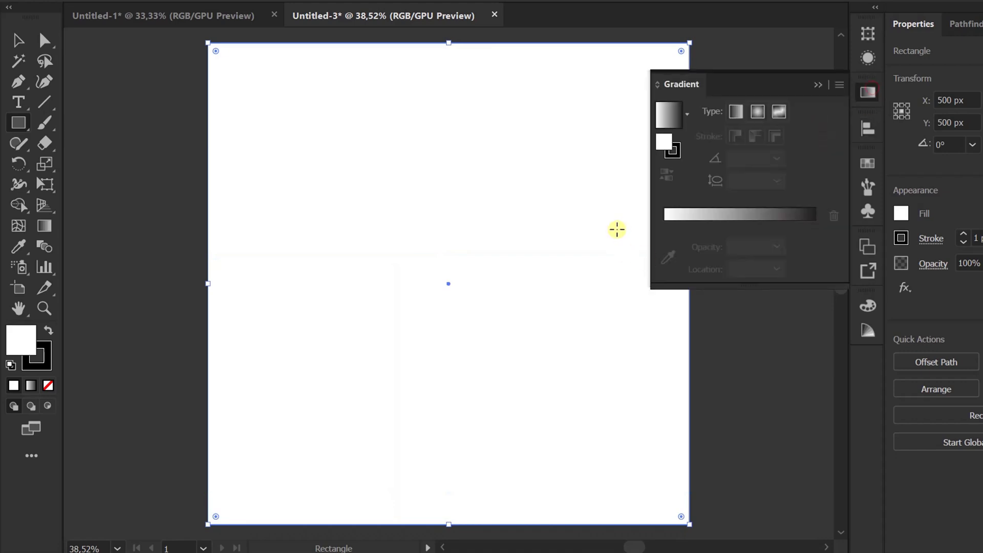
{"action": "left_click", "coordinate": [668, 113]}
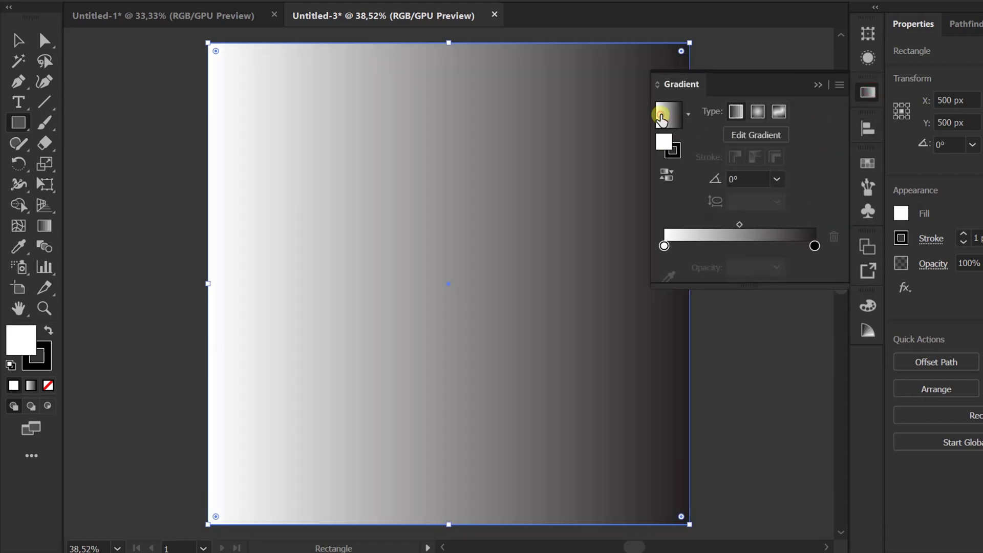
{"action": "left_click", "coordinate": [777, 180]}
{"action": "left_click", "coordinate": [797, 274]}
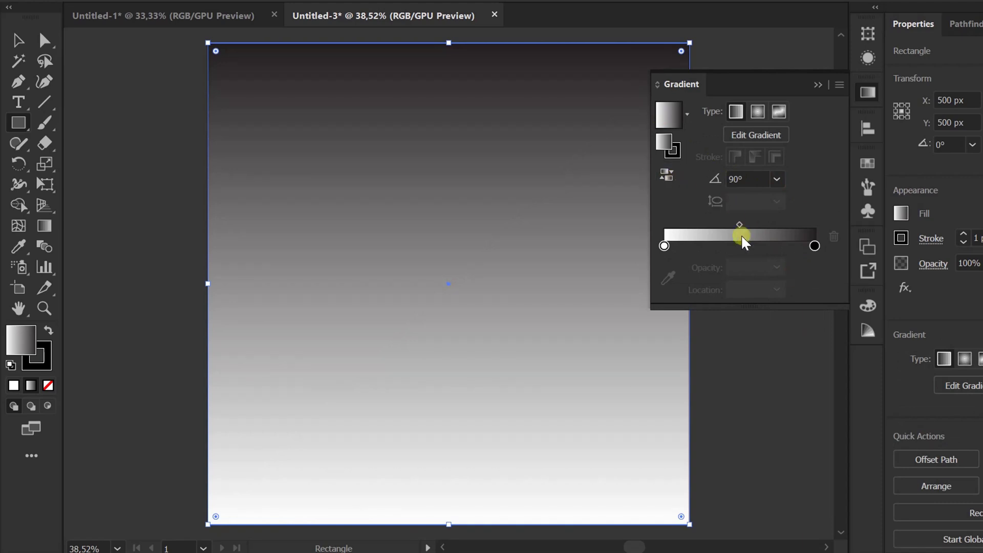
Color the gradient's end stop yellow and its start stop cyan, then deselect the rectangle
{"action": "left_click", "coordinate": [815, 247]}
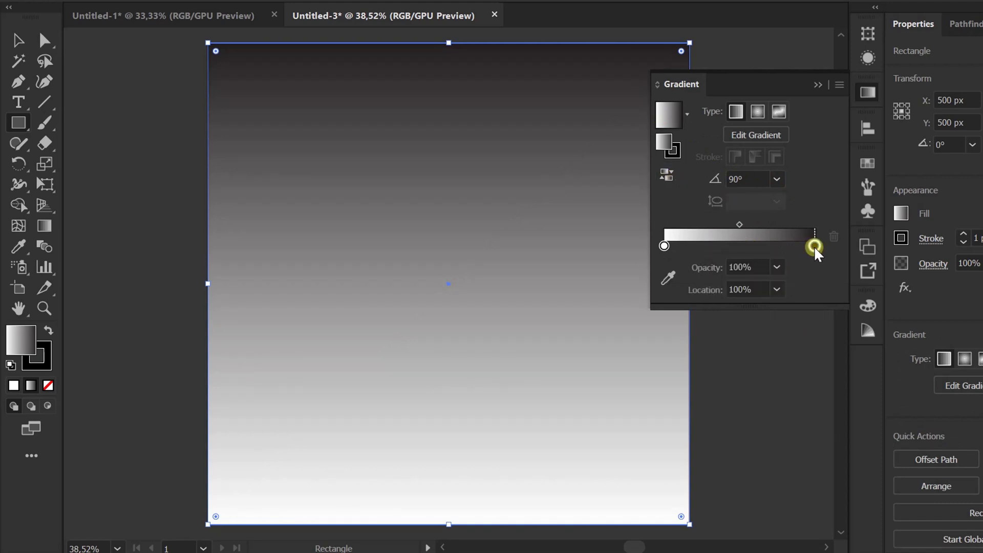
{"action": "double_click", "coordinate": [815, 247]}
{"action": "left_click", "coordinate": [650, 302]}
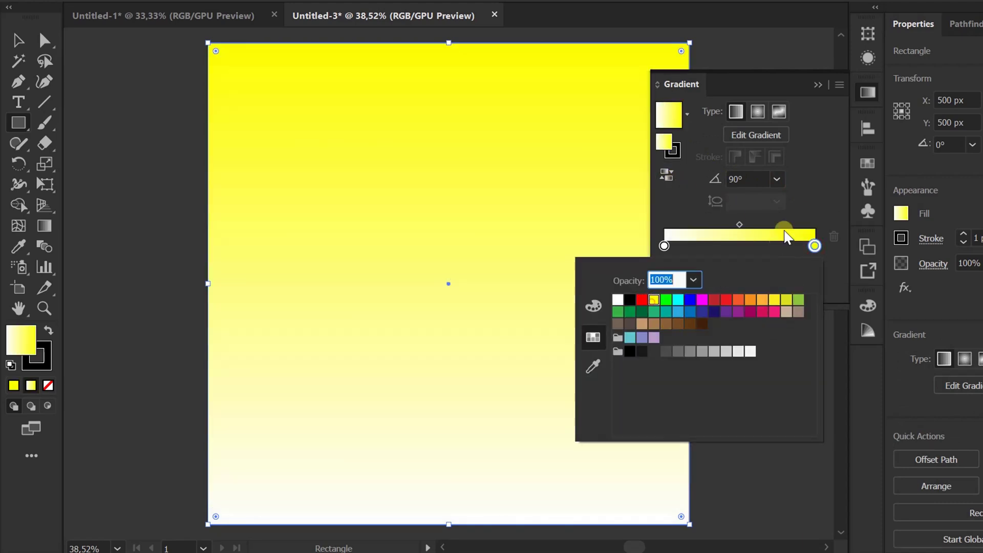
{"action": "double_click", "coordinate": [664, 247]}
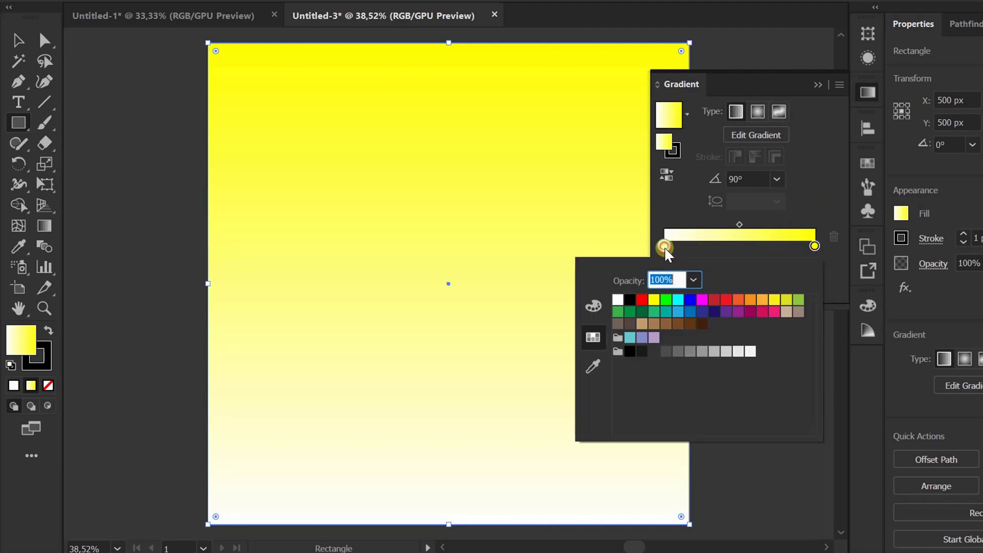
{"action": "left_click", "coordinate": [678, 300]}
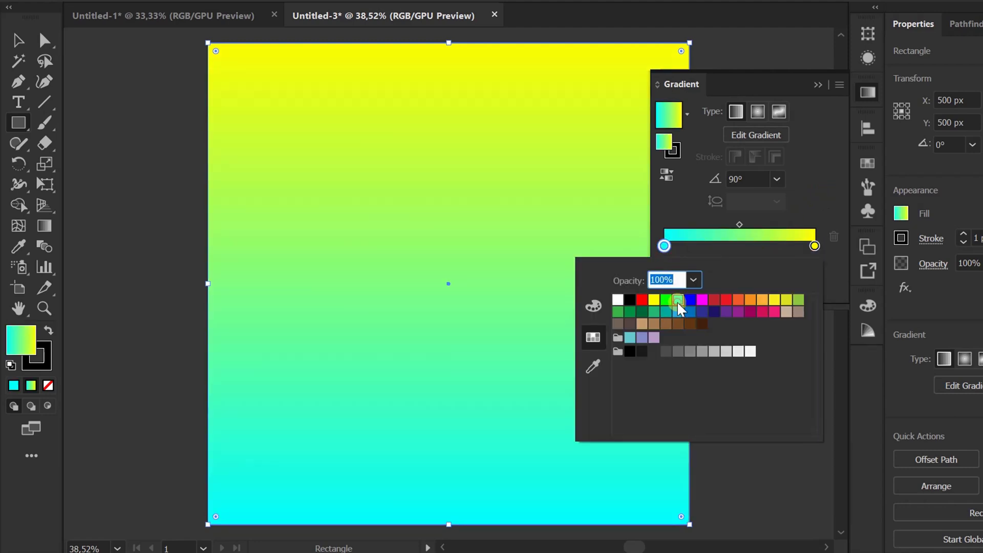
{"action": "left_click", "coordinate": [818, 86]}
{"action": "left_click", "coordinate": [703, 279]}
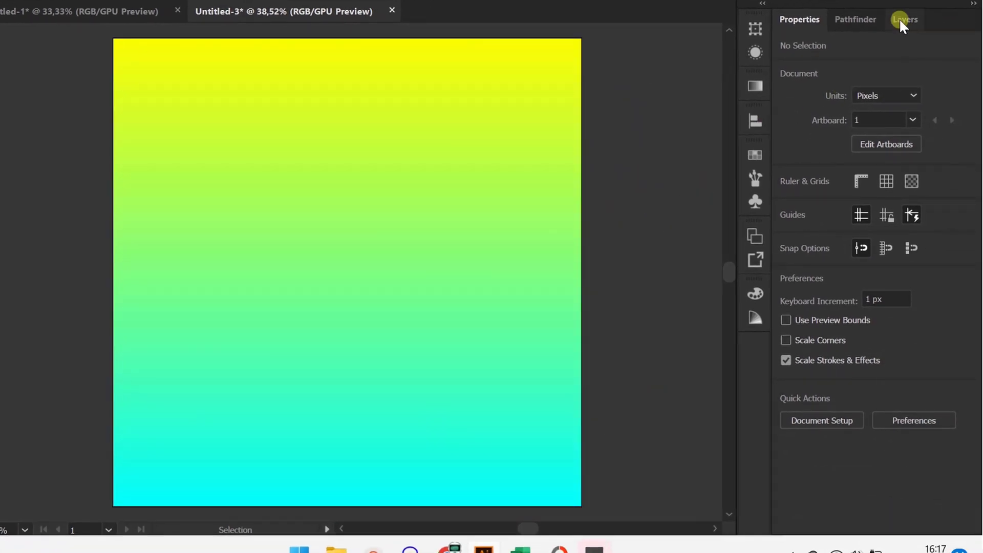
Lock Layer 1 with the gradient background and add a new layer above it
{"action": "left_click", "coordinate": [905, 19]}
{"action": "left_click", "coordinate": [820, 46]}
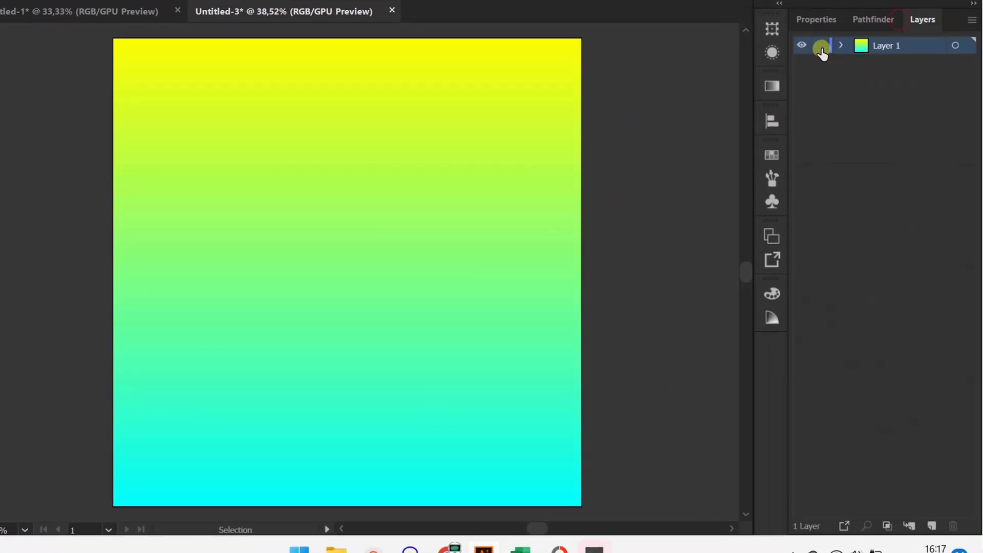
{"action": "left_click", "coordinate": [939, 520]}
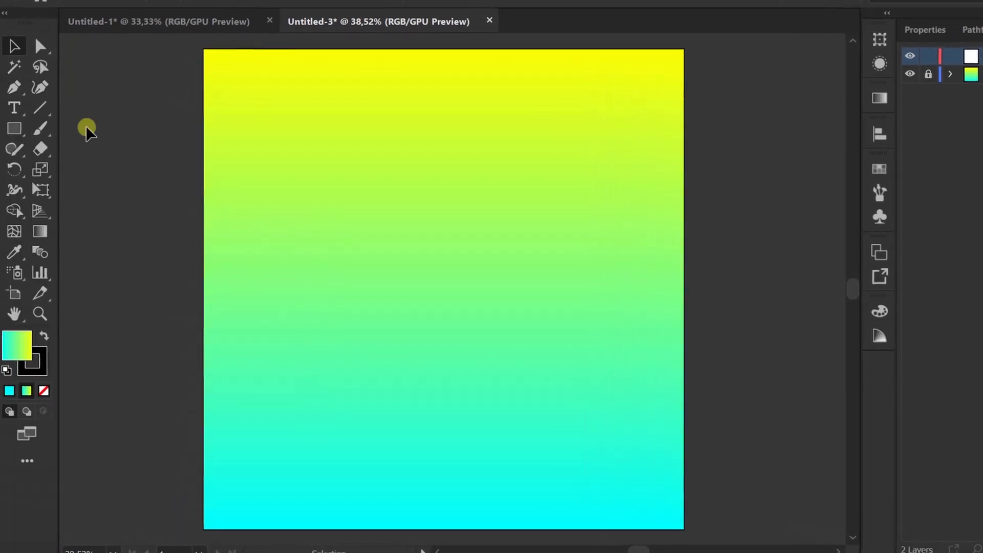
Draw an open S-shaped wave with the Curvature tool, dipping, rising into a curl, folding back, and rising again toward its other end
{"action": "left_click", "coordinate": [40, 87]}
{"action": "scroll", "coordinate": [399, 438], "scroll_direction": "up", "scroll_amount": 1}
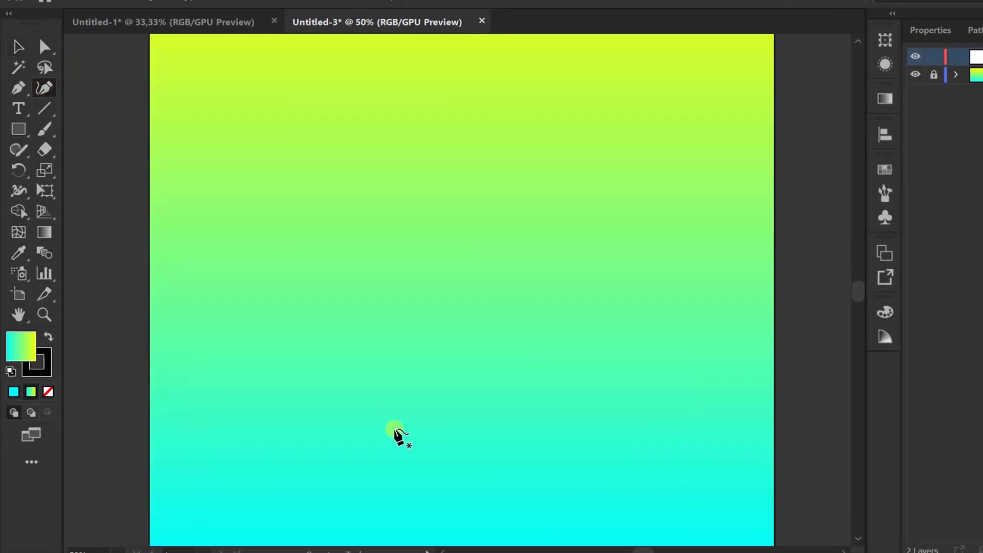
{"action": "scroll", "coordinate": [400, 438], "scroll_direction": "up", "scroll_amount": 1}
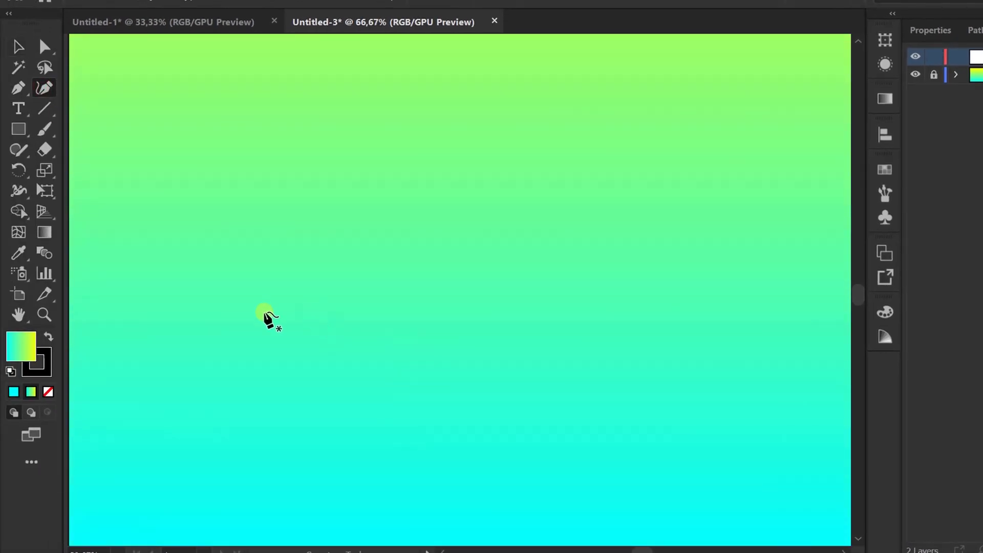
{"action": "left_click", "coordinate": [328, 340]}
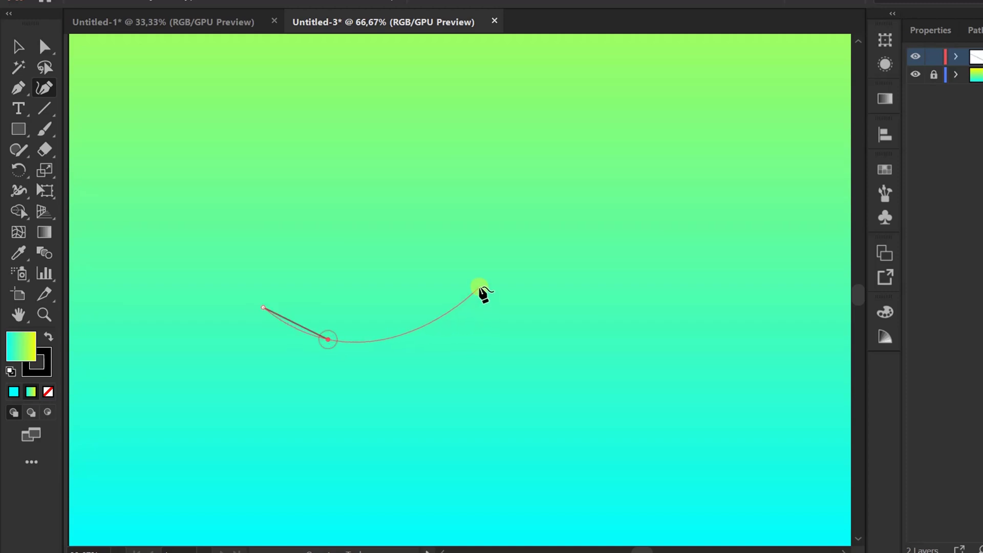
{"action": "left_click", "coordinate": [490, 277]}
{"action": "left_click", "coordinate": [551, 258]}
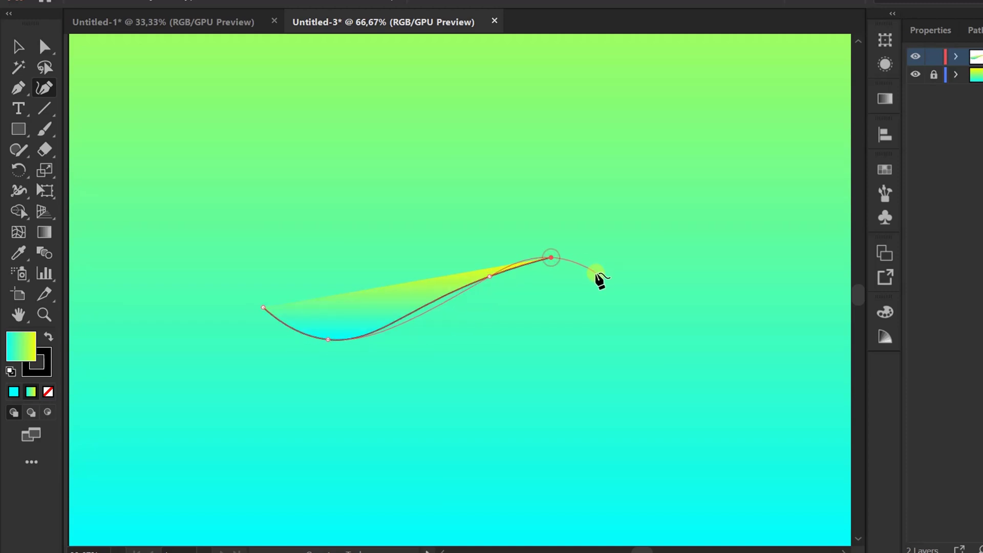
{"action": "left_click", "coordinate": [596, 276]}
{"action": "left_click", "coordinate": [572, 320]}
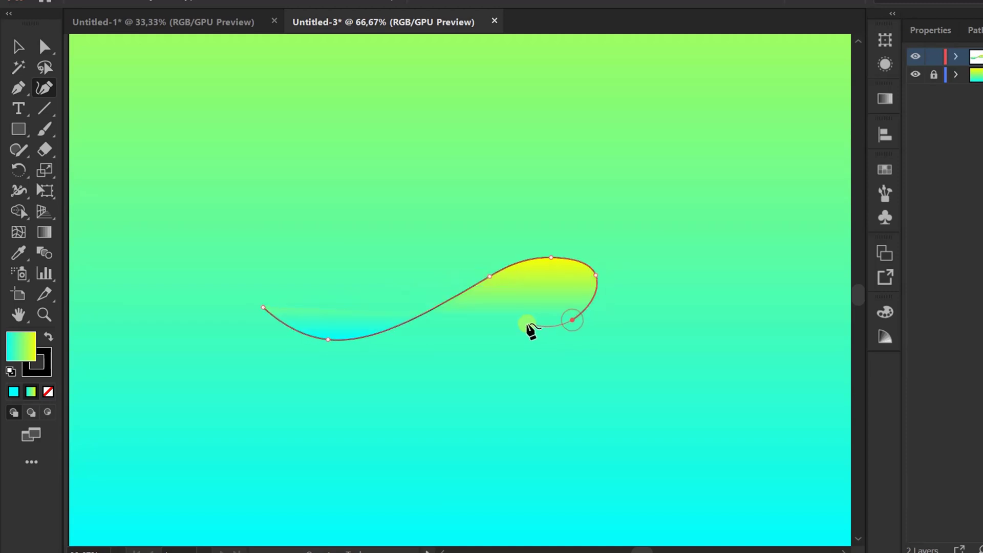
{"action": "left_click", "coordinate": [523, 321]}
{"action": "left_click", "coordinate": [512, 334]}
{"action": "left_click", "coordinate": [535, 365]}
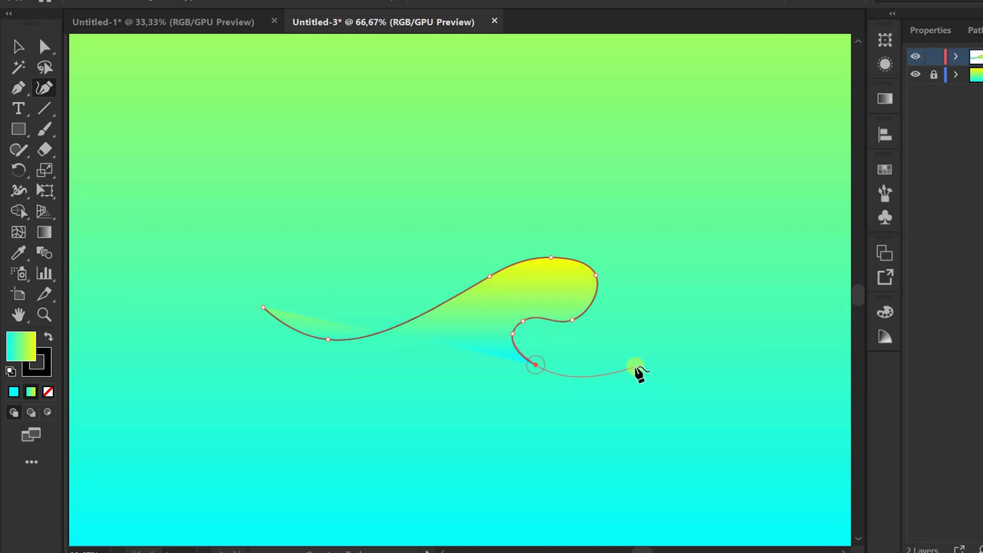
{"action": "left_click", "coordinate": [623, 368]}
{"action": "left_click", "coordinate": [732, 308]}
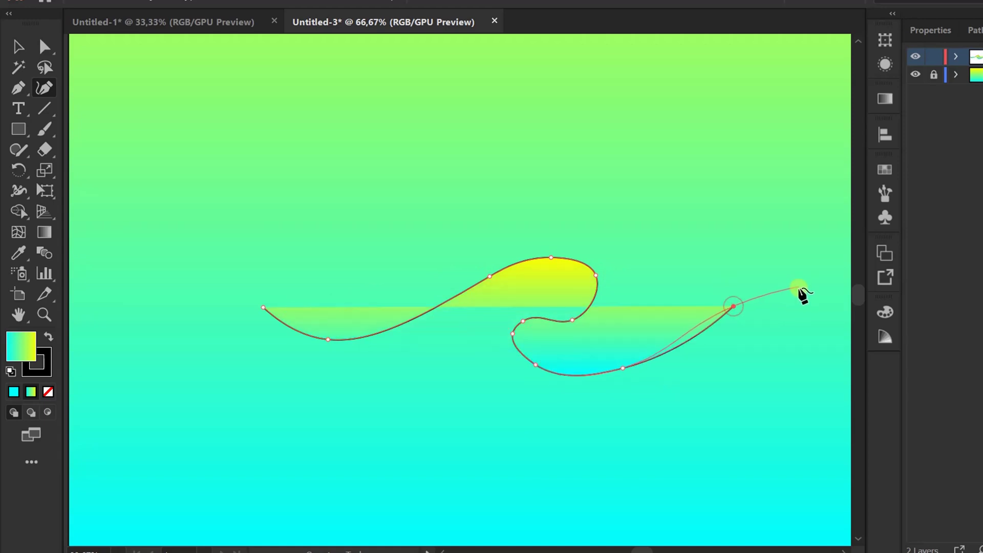
{"action": "left_click", "coordinate": [805, 284]}
Remove the wave path's fill, keeping only its black stroke, and deselect it
{"action": "key", "text": "v"}
{"action": "left_click", "coordinate": [901, 219]}
{"action": "left_click", "coordinate": [712, 281]}
{"action": "left_click", "coordinate": [445, 284]}
{"action": "key", "text": "ctrl+0"}
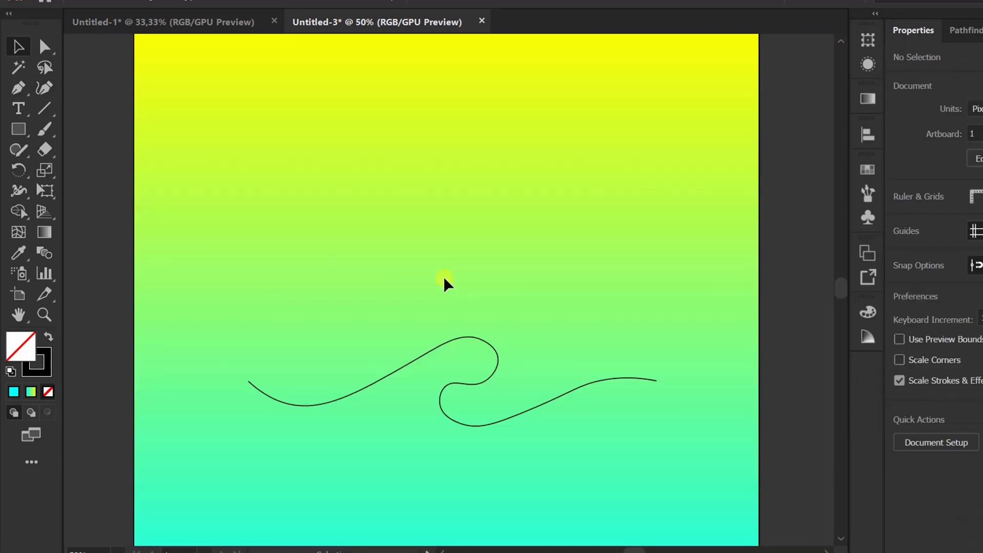
Duplicate the wave path twice straight upward at equal spacing to make a stack of three curves
{"action": "left_click", "coordinate": [440, 397]}
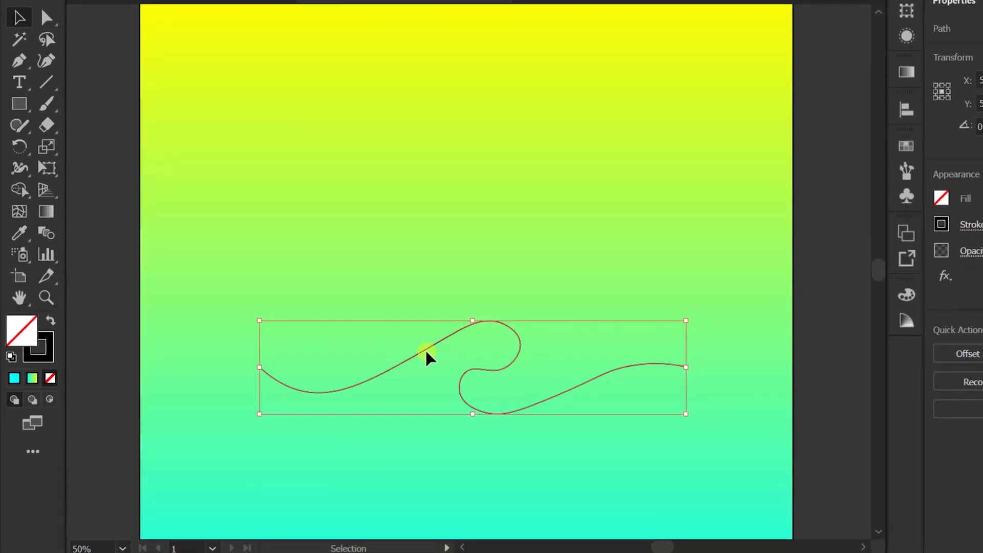
{"action": "left_click_drag", "start_coordinate": [419, 351], "coordinate": [397, 259]}
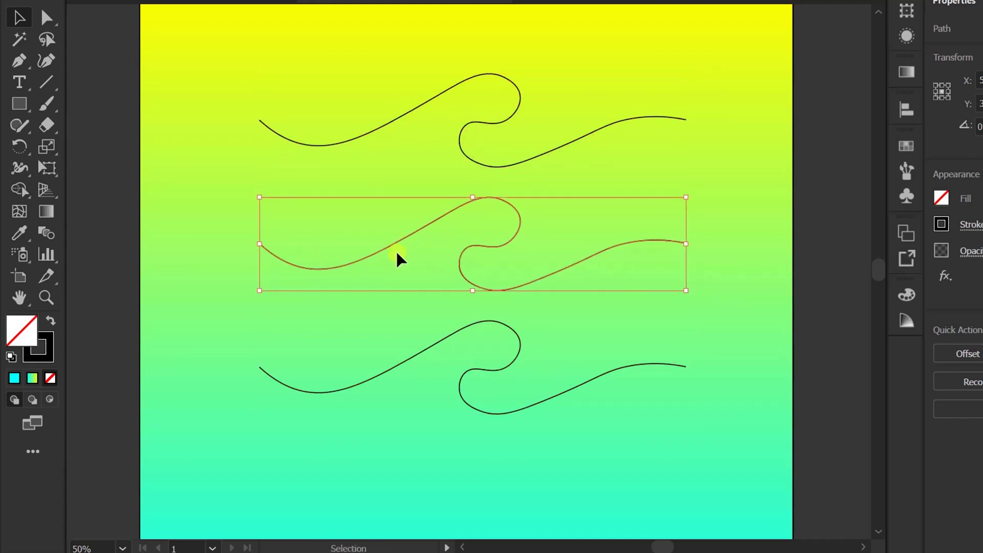
{"action": "left_click", "coordinate": [430, 455]}
Draw a vertical line through the left ends of all three wave curves
{"action": "left_click", "coordinate": [45, 84]}
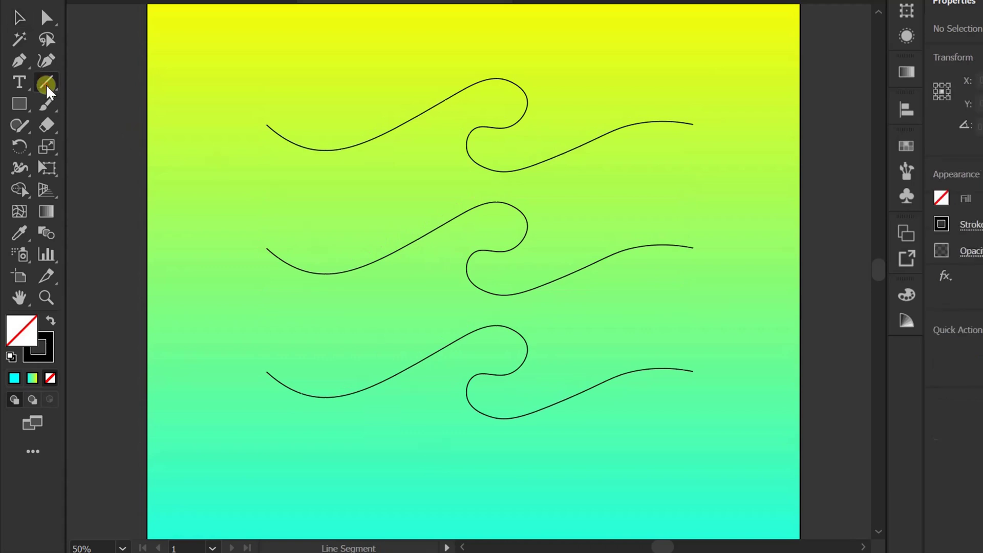
{"action": "mouse_move", "coordinate": [267, 107]}
{"action": "left_mouse_down"}
{"action": "mouse_move", "coordinate": [250, 252]}
{"action": "mouse_move", "coordinate": [253, 416]}
{"action": "left_mouse_up"}
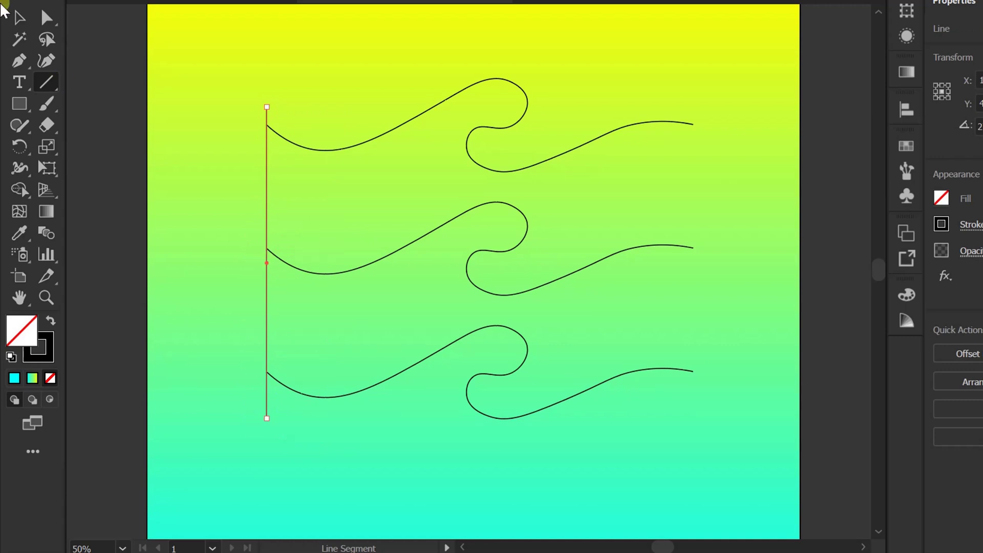
{"action": "left_click", "coordinate": [18, 17]}
{"action": "left_click", "coordinate": [182, 157]}
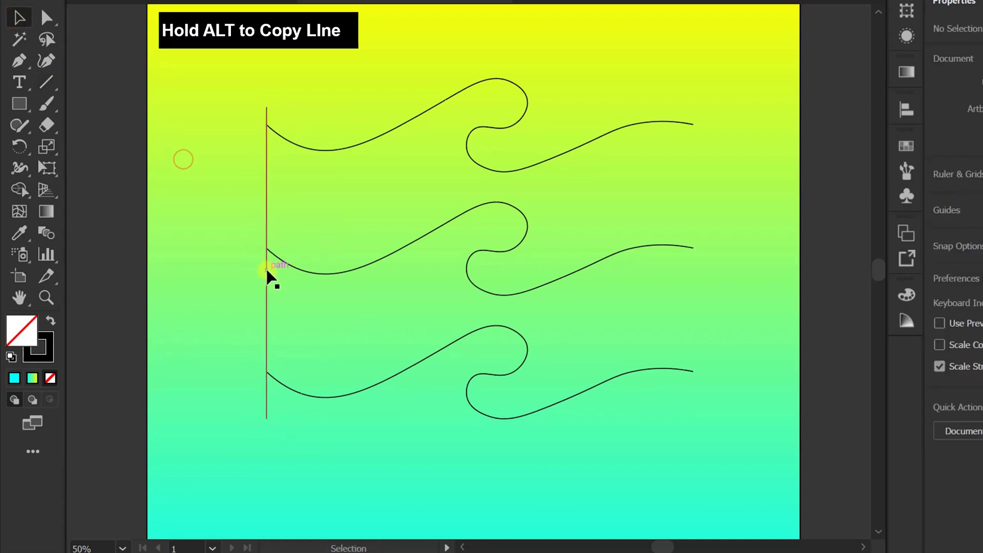
Copy the vertical line to both outer edges of the curls and to the right ends of the curves
{"action": "left_click_drag", "start_coordinate": [268, 273], "coordinate": [526, 204]}
{"action": "left_click_drag", "start_coordinate": [528, 248], "coordinate": [693, 273]}
{"action": "left_click", "coordinate": [180, 214]}
Examine up close how the two middle vertical lines touch the curls of the wave curves
{"action": "scroll", "coordinate": [519, 331], "scroll_direction": "up", "scroll_amount": 4}
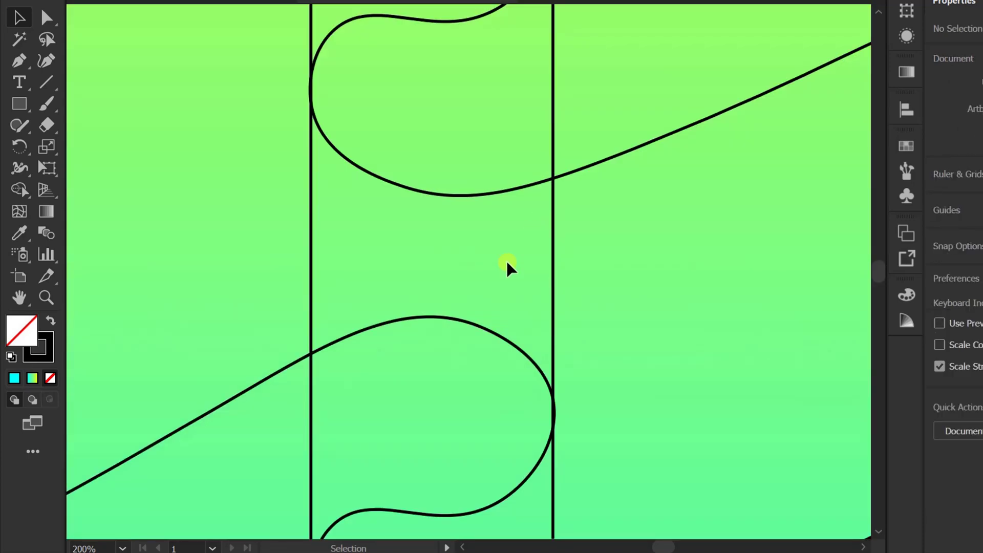
{"action": "scroll", "coordinate": [507, 266], "scroll_direction": "down", "scroll_amount": 3}
{"action": "scroll", "coordinate": [444, 395], "scroll_direction": "up", "scroll_amount": 2}
{"action": "scroll", "coordinate": [548, 351], "scroll_direction": "down", "scroll_amount": 4}
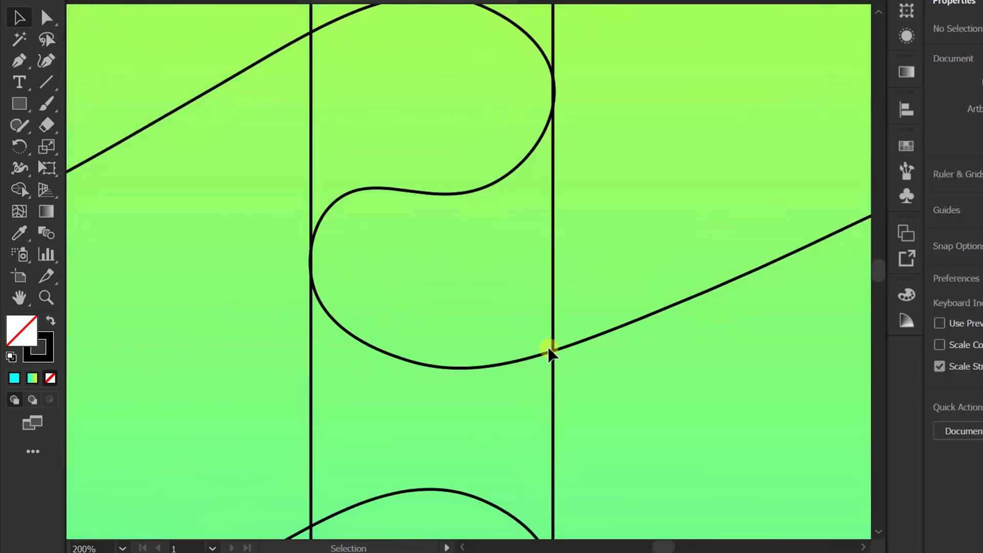
{"action": "scroll", "coordinate": [555, 182], "scroll_direction": "up", "scroll_amount": 2}
{"action": "scroll", "coordinate": [564, 215], "scroll_direction": "up", "scroll_amount": 4}
{"action": "key", "text": "ctrl+0"}
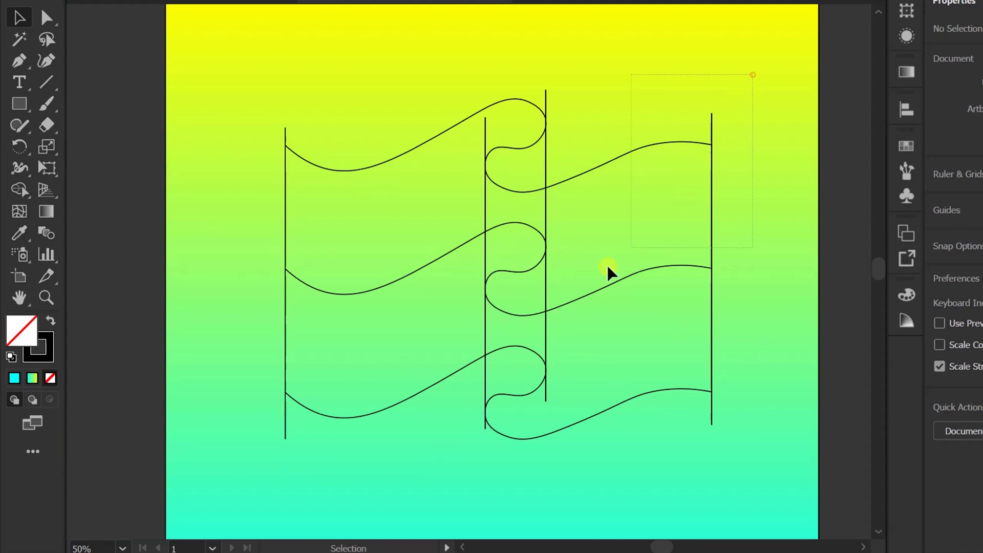
Select all the curves and lines and use Shape Builder to form the two left panels, two right panels and the curl between them
{"action": "left_click_drag", "start_coordinate": [246, 469], "coordinate": [229, 471]}
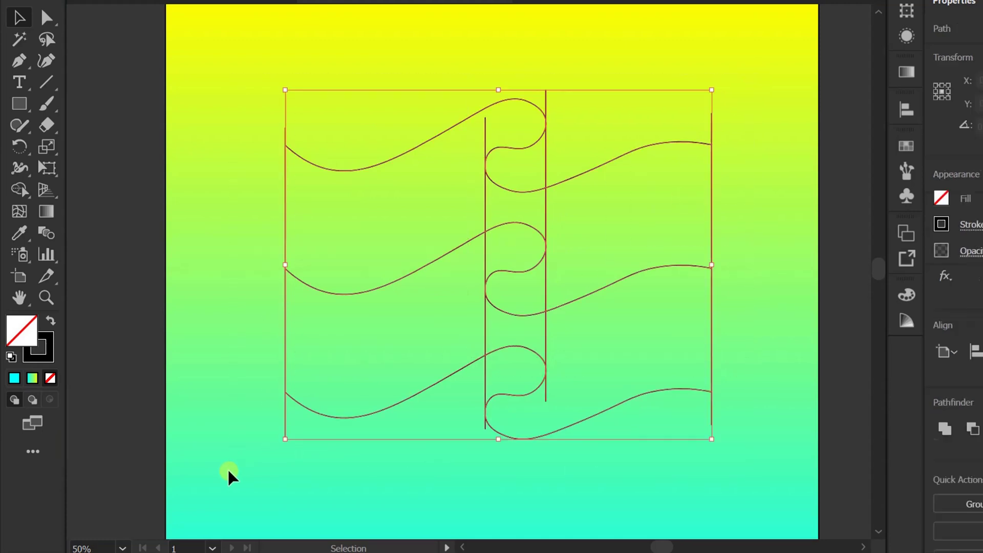
{"action": "left_click", "coordinate": [18, 187]}
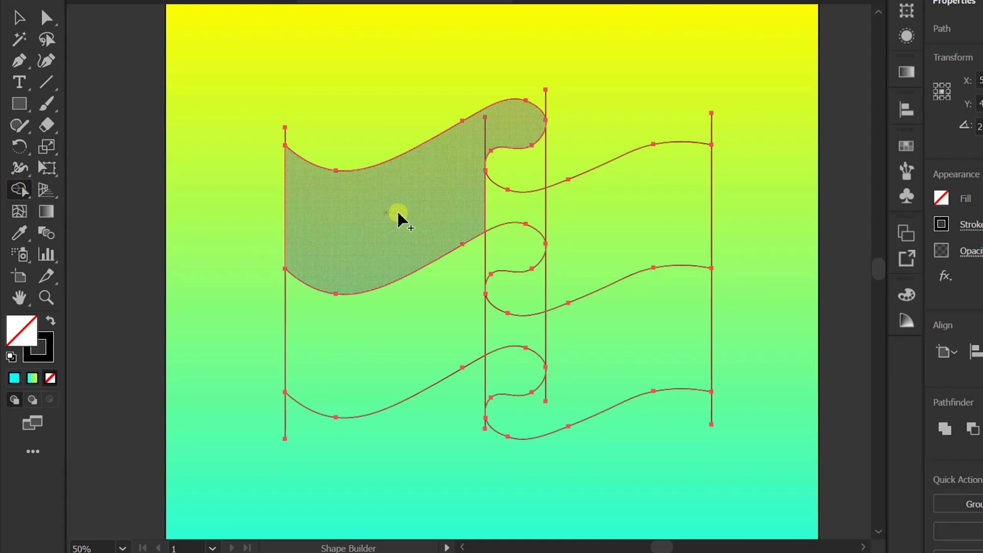
{"action": "mouse_move", "coordinate": [385, 212]}
{"action": "left_mouse_down"}
{"action": "mouse_move", "coordinate": [432, 203]}
{"action": "mouse_move", "coordinate": [500, 144]}
{"action": "mouse_move", "coordinate": [517, 159]}
{"action": "mouse_move", "coordinate": [513, 186]}
{"action": "mouse_move", "coordinate": [472, 193]}
{"action": "mouse_move", "coordinate": [486, 163]}
{"action": "mouse_move", "coordinate": [496, 163]}
{"action": "mouse_move", "coordinate": [469, 175]}
{"action": "mouse_move", "coordinate": [453, 225]}
{"action": "left_mouse_up"}
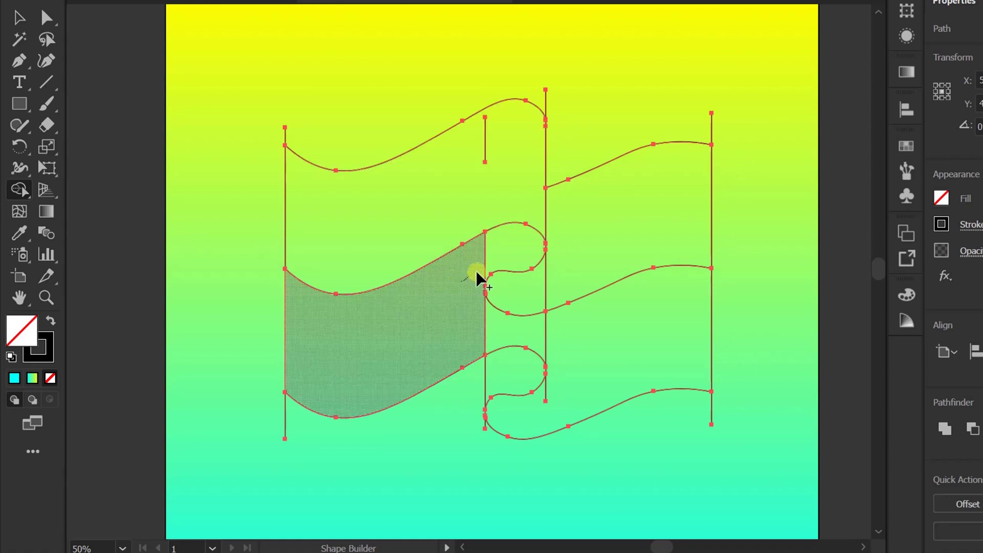
{"action": "mouse_move", "coordinate": [498, 311]}
{"action": "left_mouse_down"}
{"action": "mouse_move", "coordinate": [472, 296]}
{"action": "mouse_move", "coordinate": [484, 293]}
{"action": "left_mouse_up"}
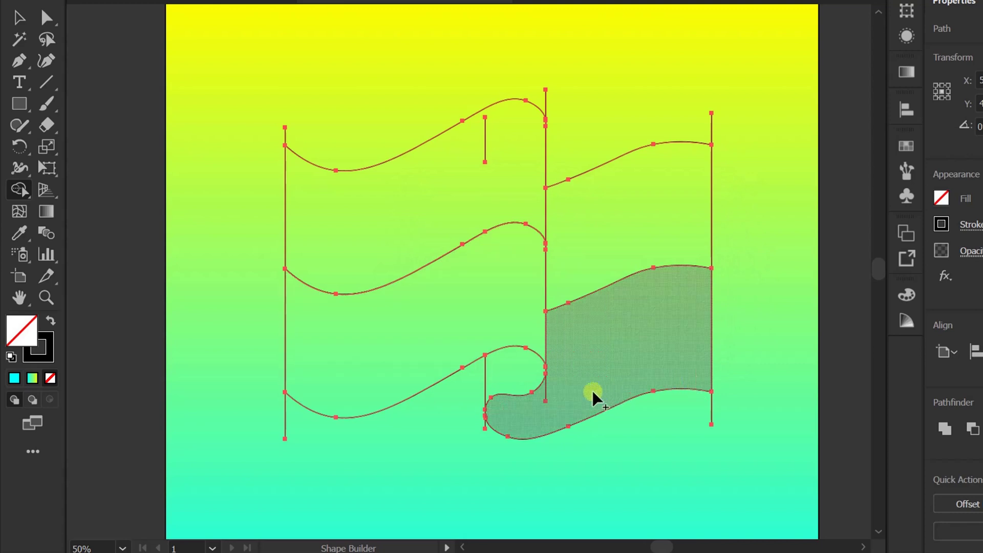
{"action": "left_click_drag", "start_coordinate": [645, 320], "coordinate": [647, 308]}
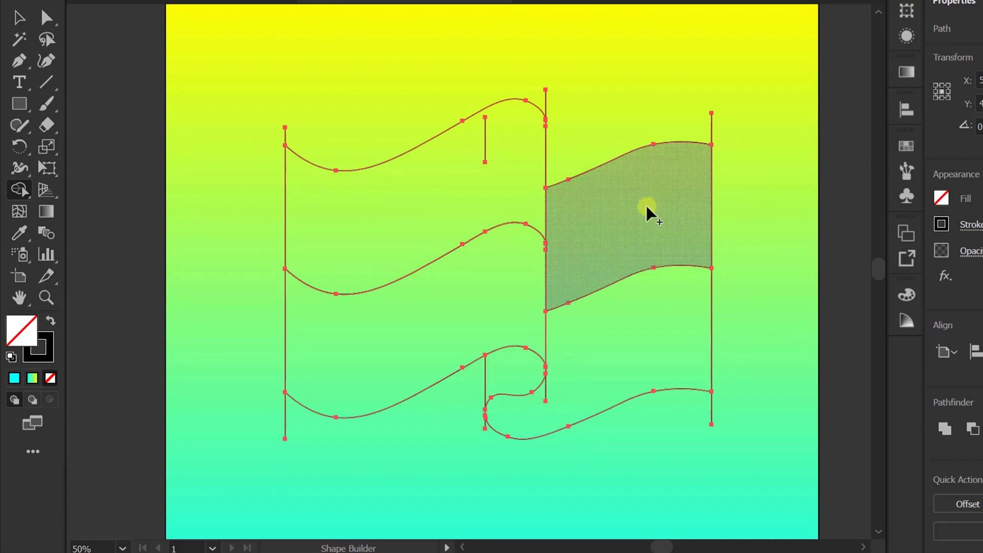
{"action": "left_click", "coordinate": [509, 375]}
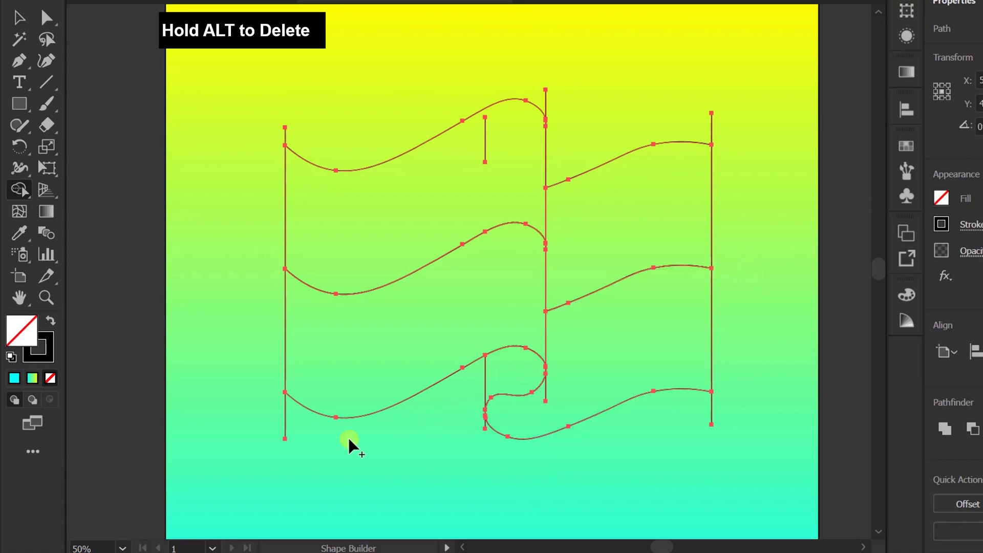
Delete the stray vertical line ends projecting beyond the flag panels and the leftover inner segment with Shape Builder, then deselect the artwork
{"action": "left_click", "coordinate": [281, 136], "text": "alt"}
{"action": "left_click", "coordinate": [546, 103], "text": "alt"}
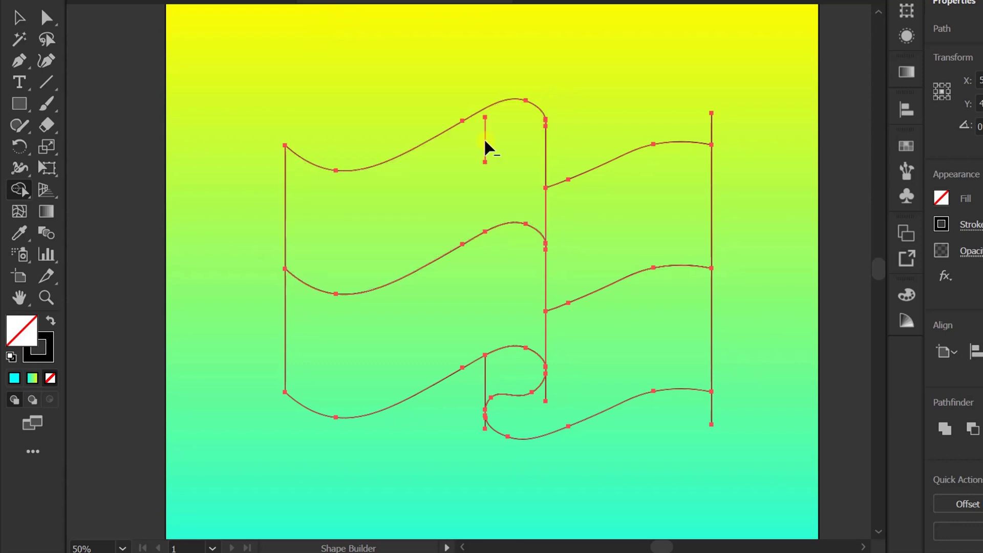
{"action": "left_click", "coordinate": [485, 140], "text": "alt"}
{"action": "left_click_drag", "start_coordinate": [698, 129], "coordinate": [698, 129]}
{"action": "left_click_drag", "start_coordinate": [724, 412], "coordinate": [704, 414]}
{"action": "scroll", "coordinate": [488, 432], "scroll_direction": "up", "scroll_amount": 4}
{"action": "left_click", "coordinate": [466, 403], "text": "alt"}
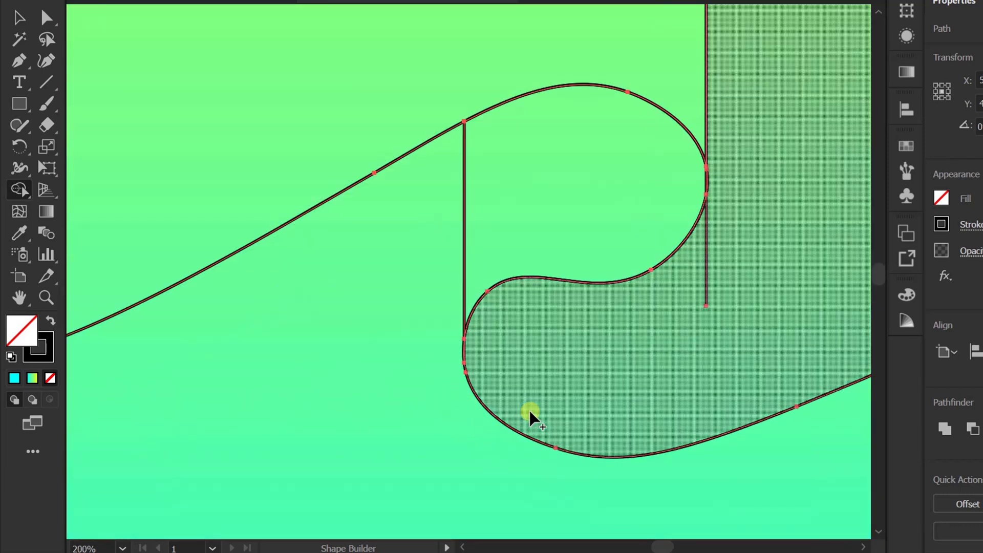
{"action": "scroll", "coordinate": [680, 299], "scroll_direction": "down", "scroll_amount": 4}
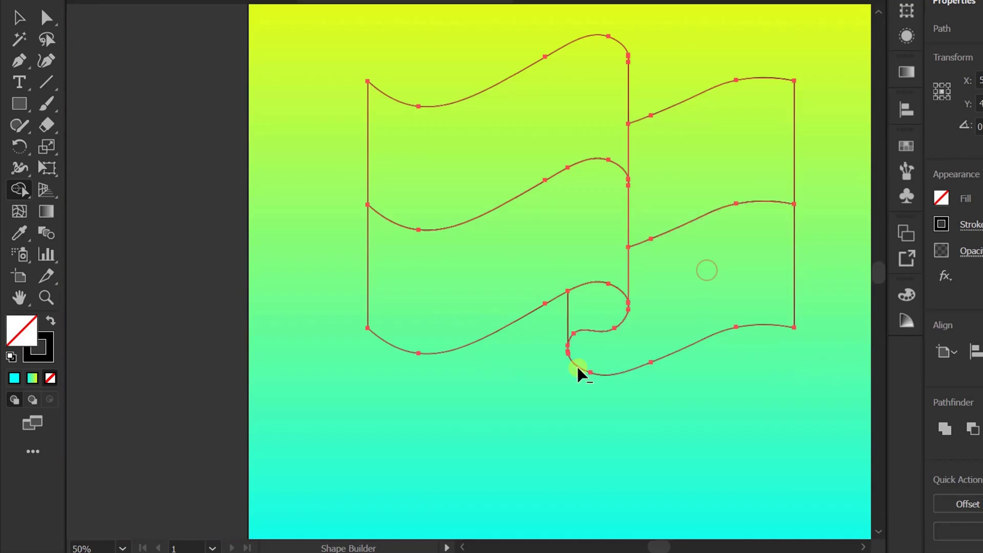
{"action": "key", "text": "v"}
{"action": "left_click", "coordinate": [506, 384]}
{"action": "scroll", "coordinate": [517, 415], "scroll_direction": "up", "scroll_amount": 2}
{"action": "scroll", "coordinate": [517, 415], "scroll_direction": "right", "scroll_amount": 3}
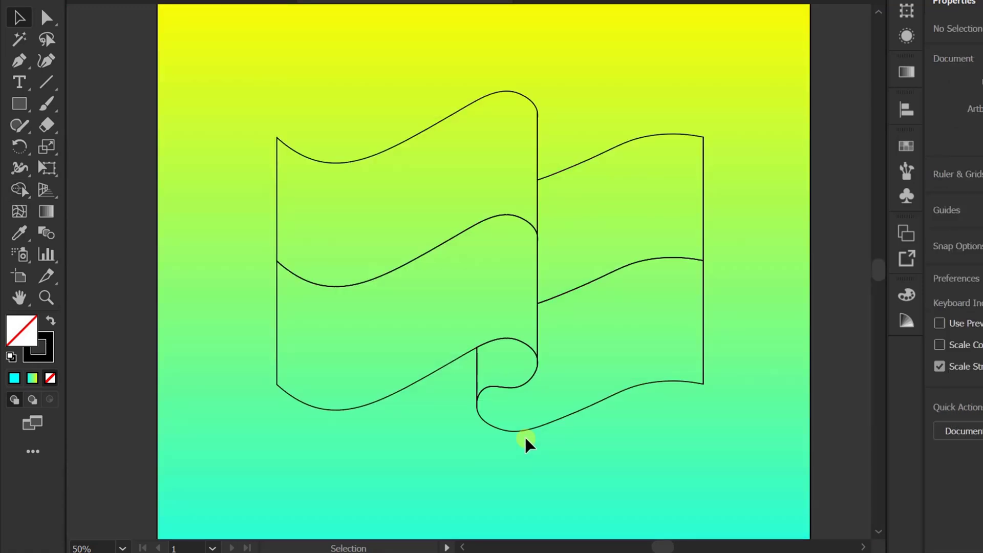
Fill the flag's upper-left panel with the White, Black linear gradient preset
{"action": "left_click_drag", "start_coordinate": [440, 75], "coordinate": [373, 154]}
{"action": "left_click", "coordinate": [907, 72]}
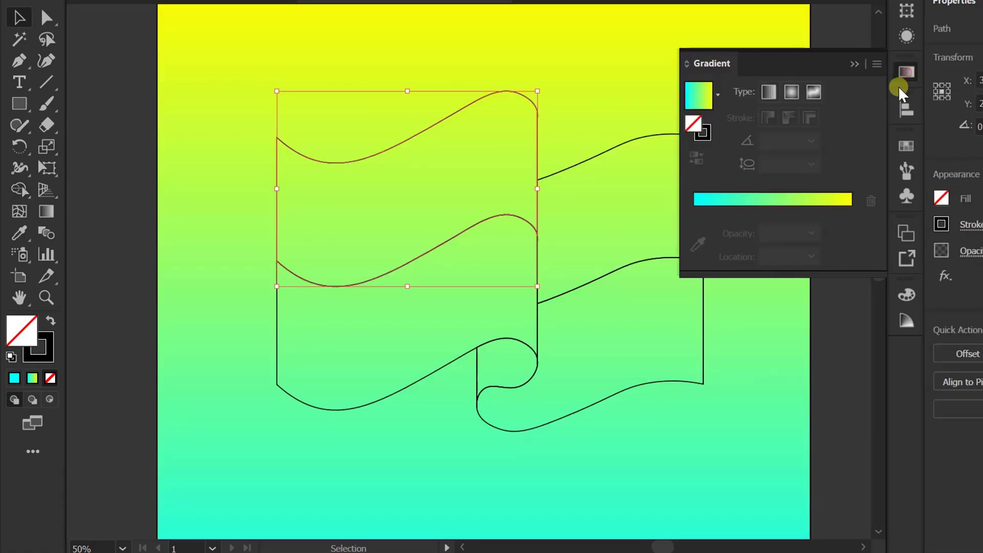
{"action": "left_click", "coordinate": [717, 95]}
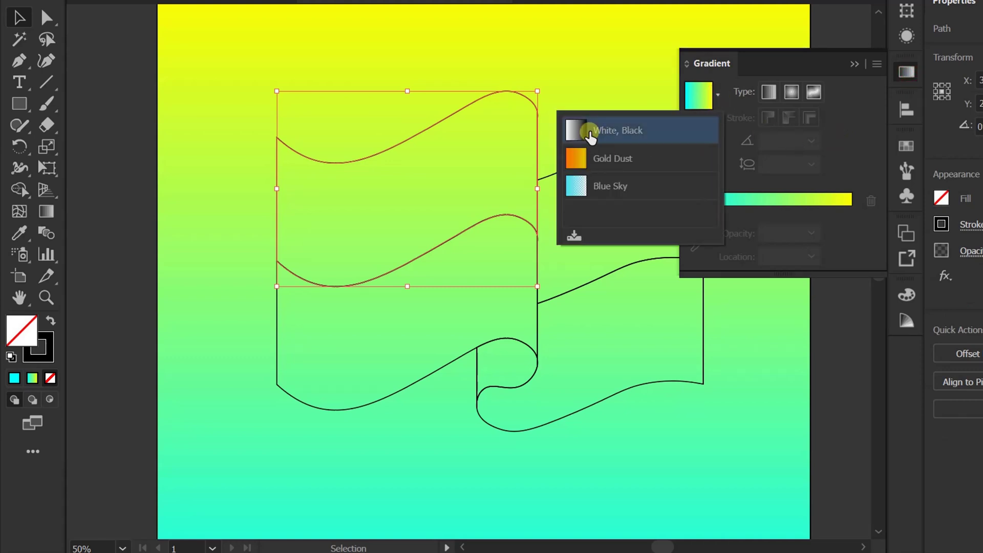
{"action": "left_click", "coordinate": [589, 131]}
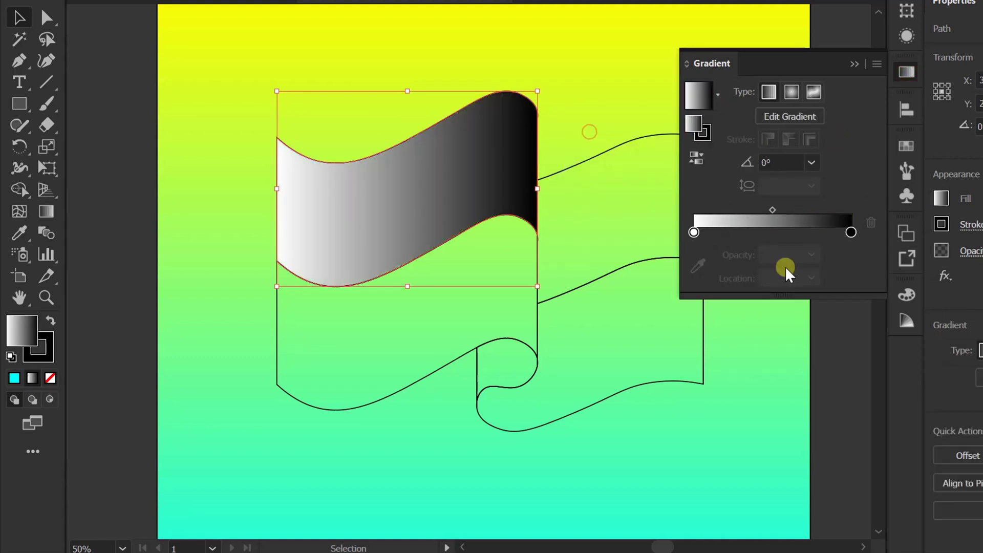
Set both colour stops of the upper-left panel's gradient to pure red
{"action": "double_click", "coordinate": [694, 232]}
{"action": "left_click", "coordinate": [670, 289]}
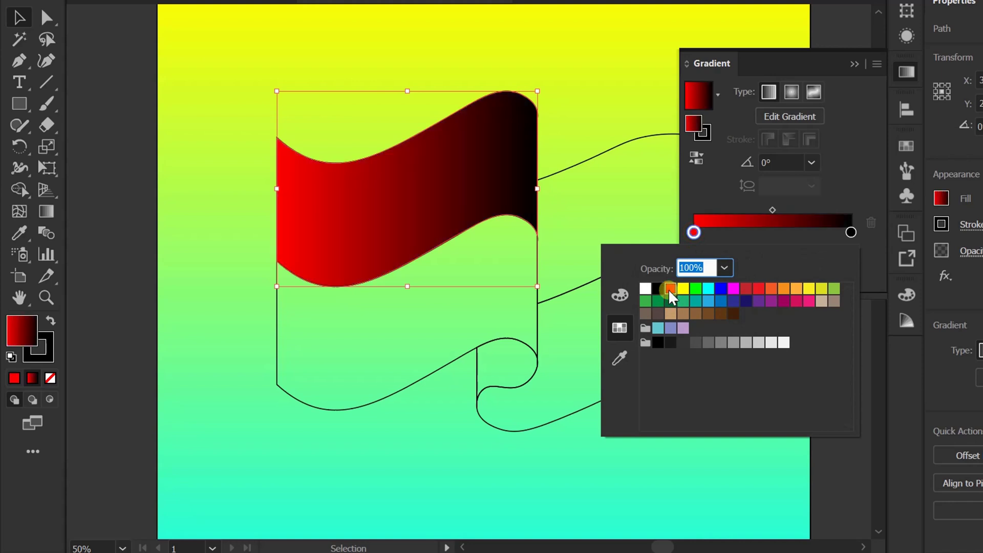
{"action": "left_click", "coordinate": [849, 232]}
{"action": "double_click", "coordinate": [849, 232]}
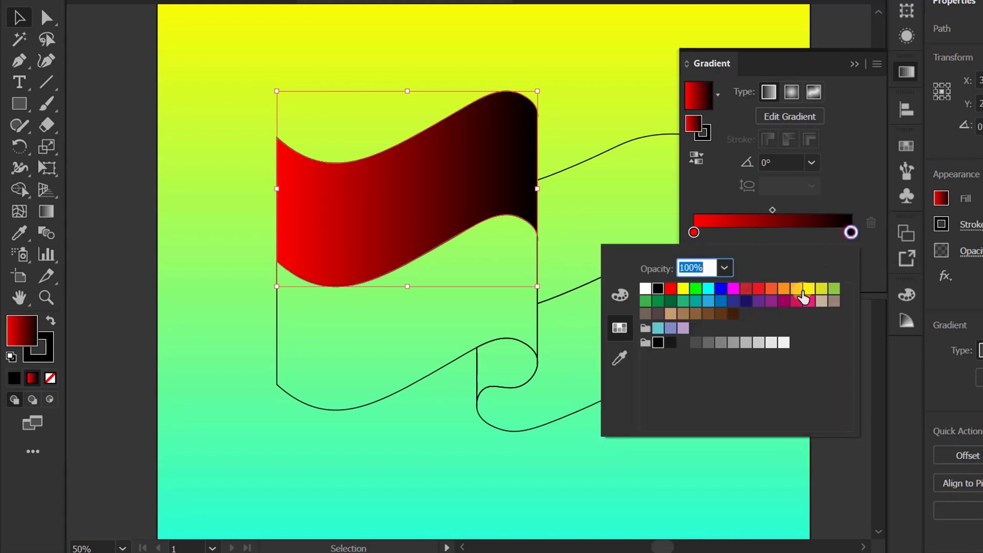
{"action": "left_click", "coordinate": [671, 289]}
{"action": "left_click", "coordinate": [858, 177]}
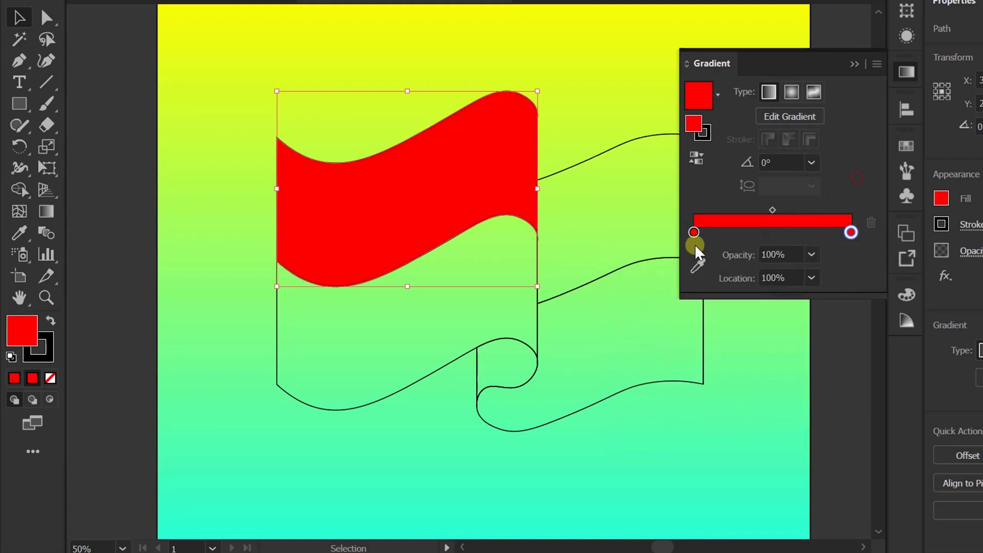
Darken the starting stop of the upper-left panel's gradient to dark red, R 169, G 0, B 0 (A90000)
{"action": "double_click", "coordinate": [694, 232]}
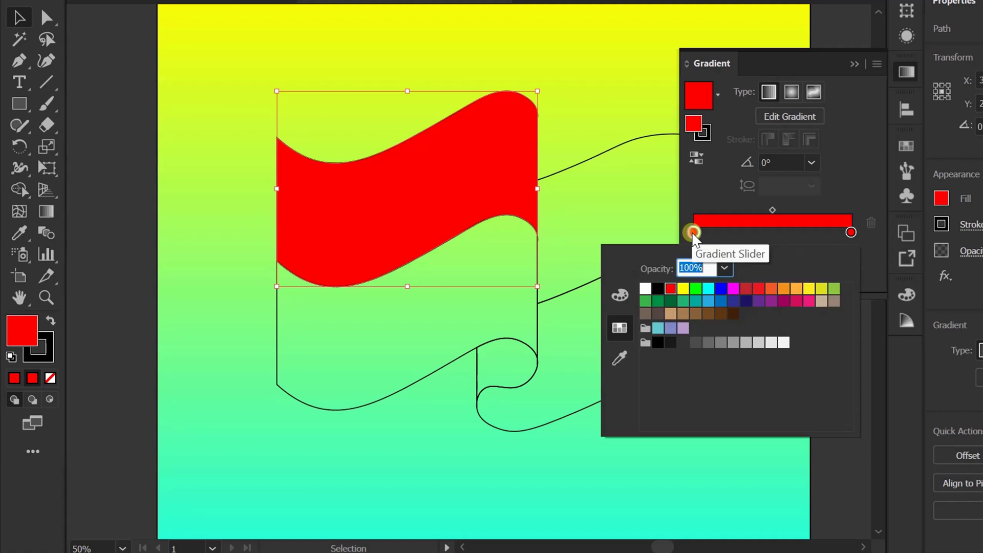
{"action": "left_click", "coordinate": [622, 297]}
{"action": "mouse_move", "coordinate": [766, 299]}
{"action": "left_mouse_down"}
{"action": "mouse_move", "coordinate": [753, 299]}
{"action": "mouse_move", "coordinate": [763, 296]}
{"action": "left_mouse_up"}
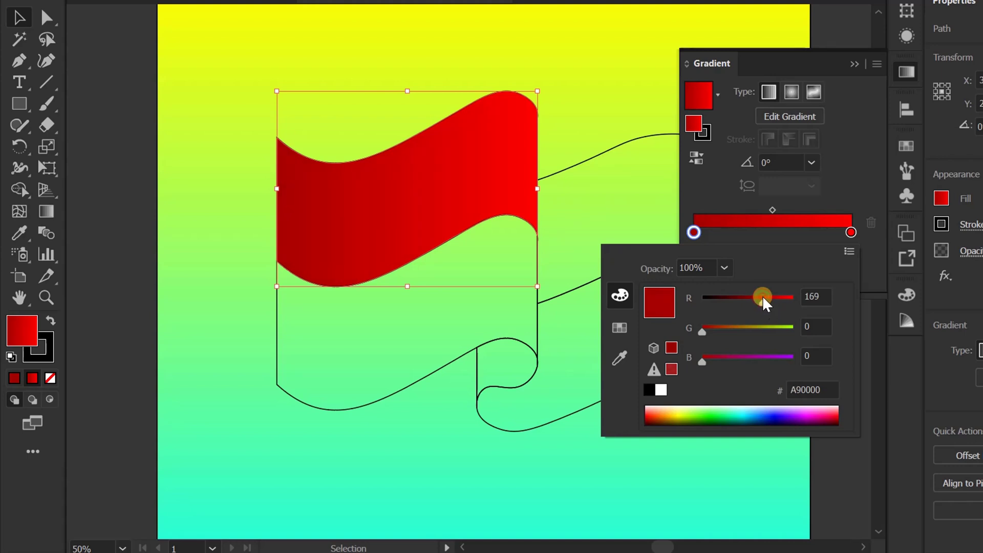
{"action": "left_click", "coordinate": [853, 61]}
{"action": "left_click", "coordinate": [853, 62]}
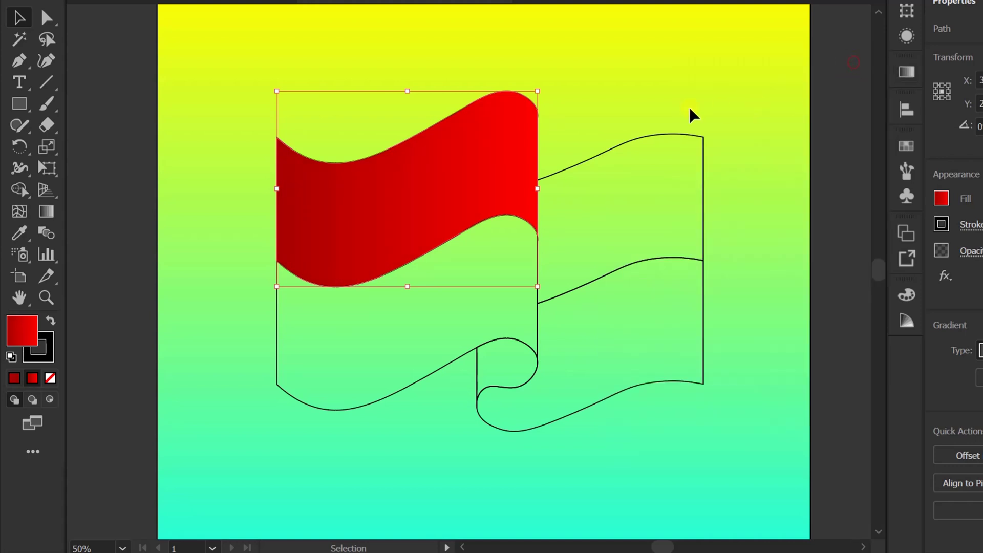
Copy the red gradient fill onto the upper-right and lower-left panels with the Eyedropper
{"action": "left_click", "coordinate": [612, 87]}
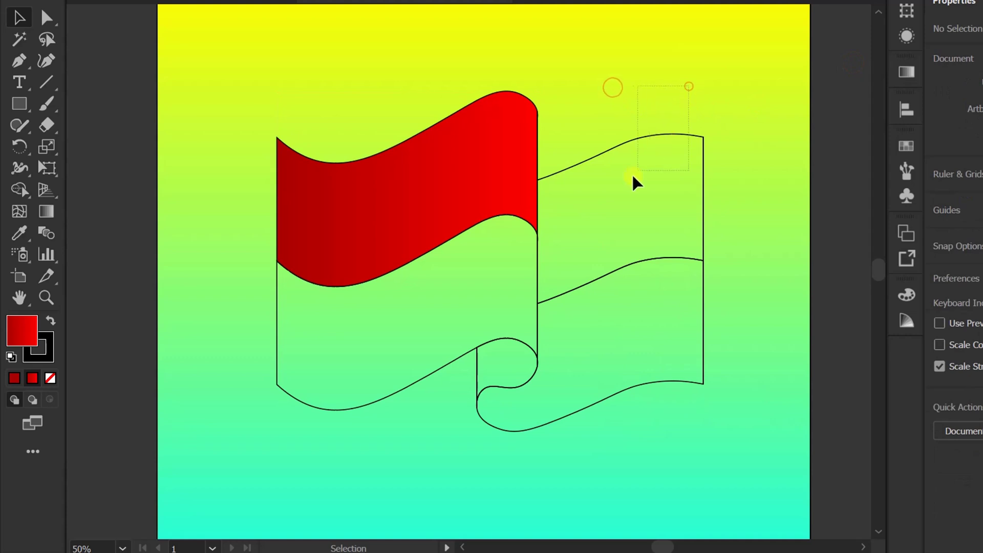
{"action": "left_click_drag", "start_coordinate": [633, 177], "coordinate": [626, 182]}
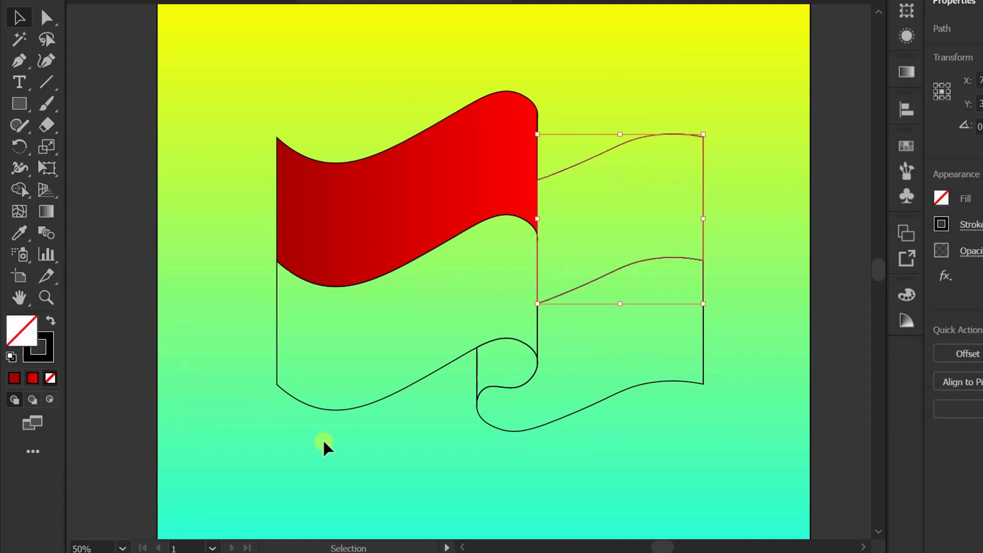
{"action": "left_click_drag", "start_coordinate": [340, 436], "coordinate": [264, 373]}
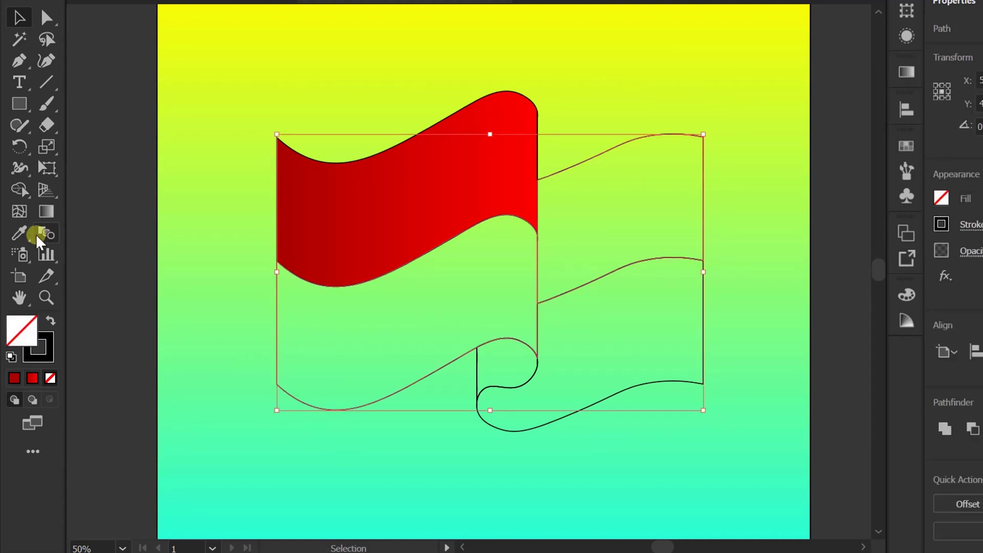
{"action": "left_click", "coordinate": [19, 232]}
{"action": "left_click", "coordinate": [344, 198]}
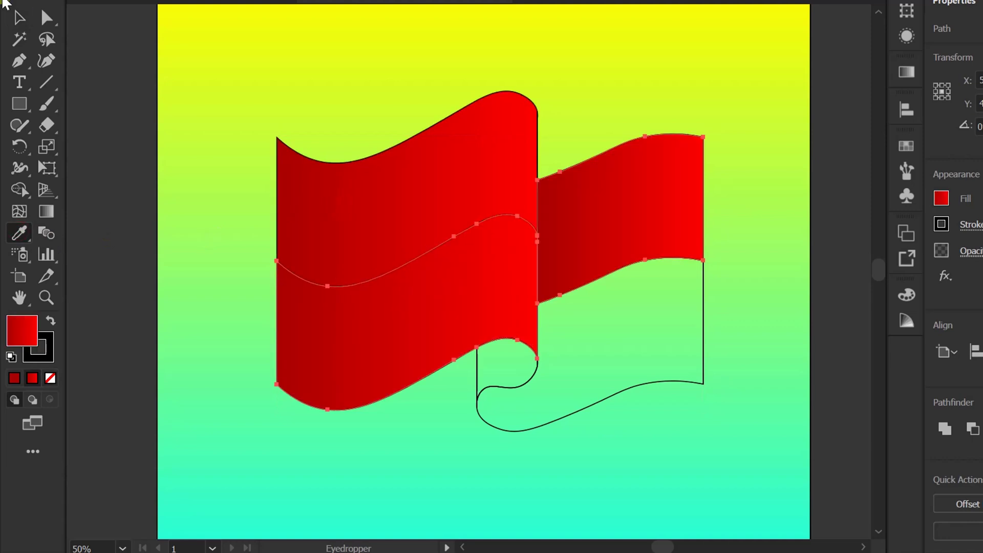
{"action": "left_click", "coordinate": [19, 18]}
{"action": "left_click", "coordinate": [353, 464]}
Set both gradient stops of the flag's lower-left panel to white
{"action": "left_click", "coordinate": [345, 378]}
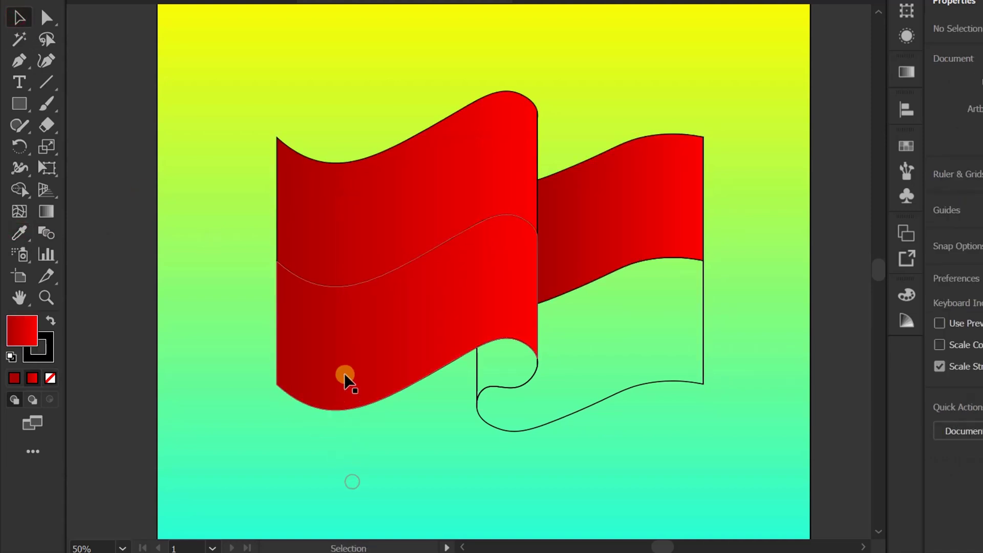
{"action": "left_click", "coordinate": [907, 70]}
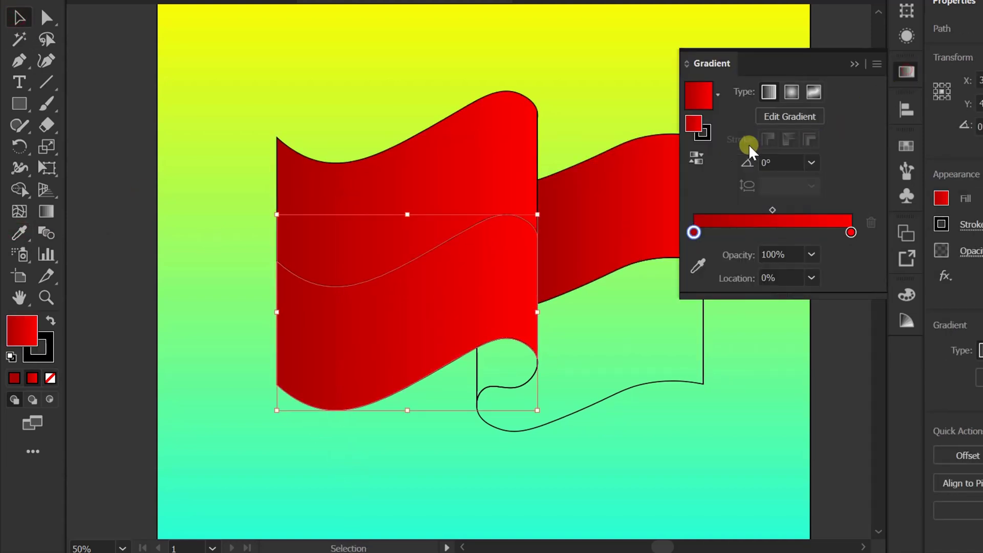
{"action": "double_click", "coordinate": [693, 232]}
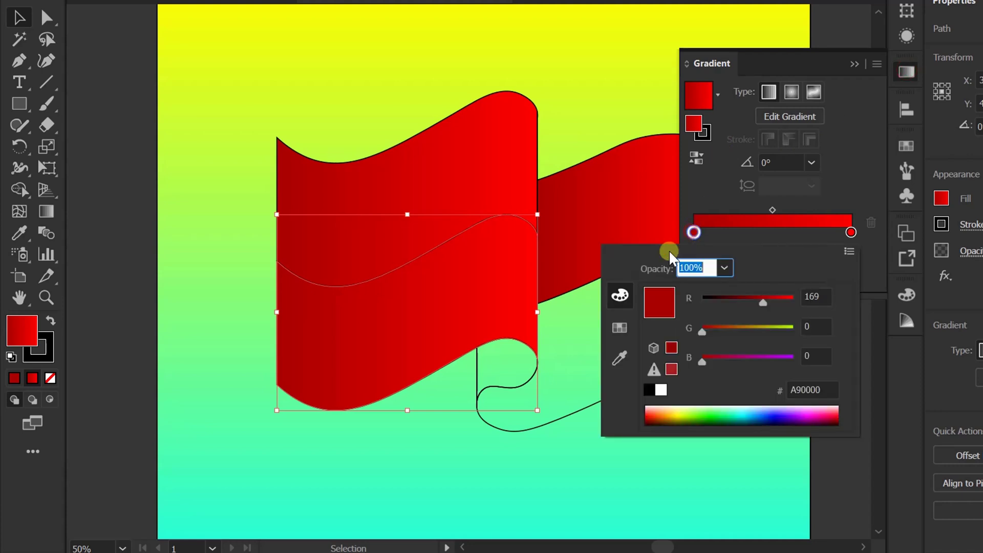
{"action": "left_click", "coordinate": [619, 328]}
{"action": "left_click", "coordinate": [646, 289]}
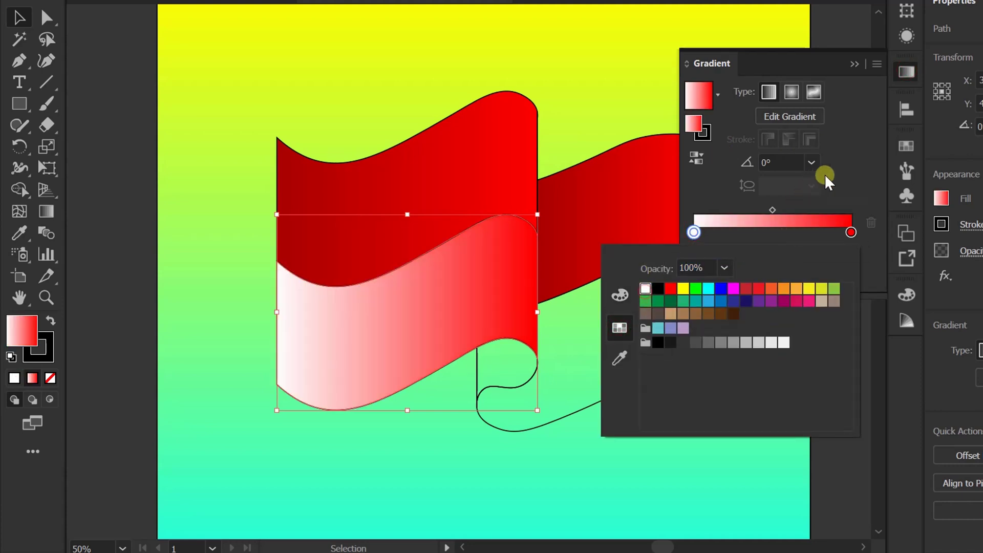
{"action": "double_click", "coordinate": [852, 232]}
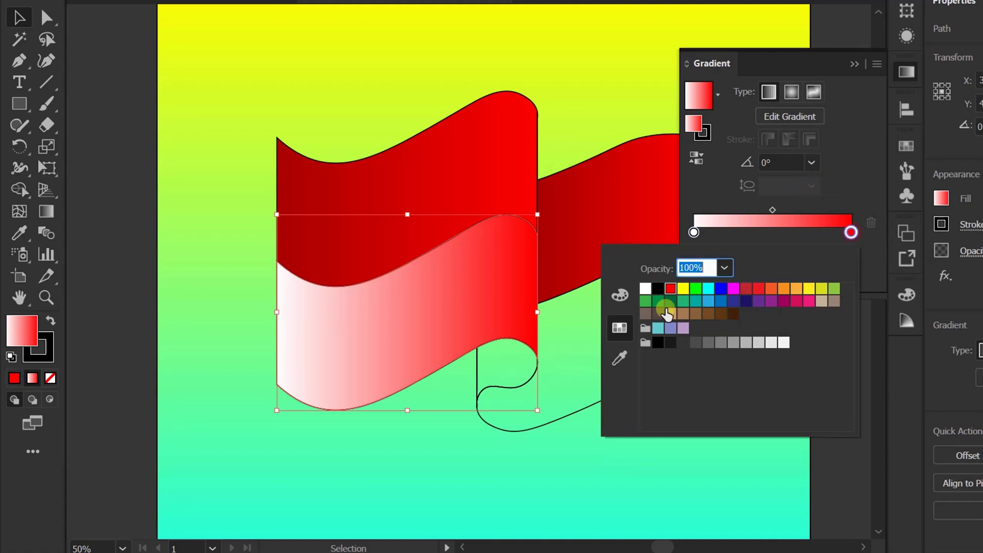
{"action": "left_click", "coordinate": [648, 289]}
{"action": "left_click", "coordinate": [830, 205]}
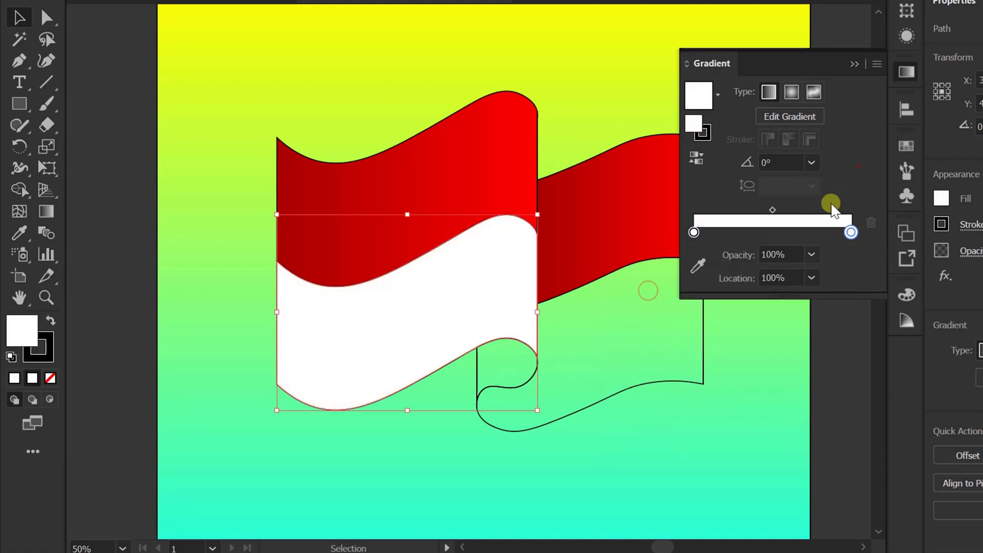
Set the starting stop of the lower-left panel's gradient to a light grey swatch
{"action": "double_click", "coordinate": [695, 233]}
{"action": "left_click", "coordinate": [765, 346]}
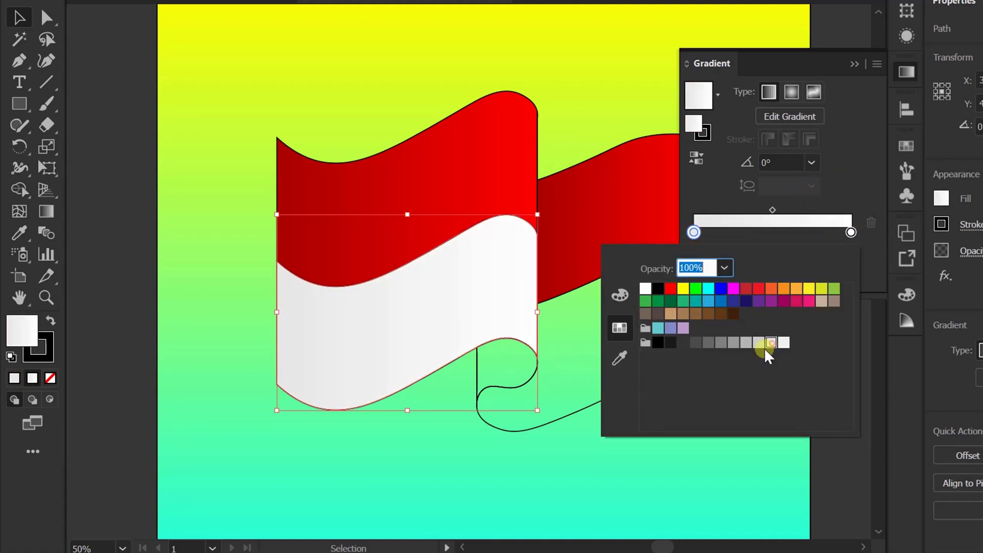
{"action": "left_click", "coordinate": [760, 345]}
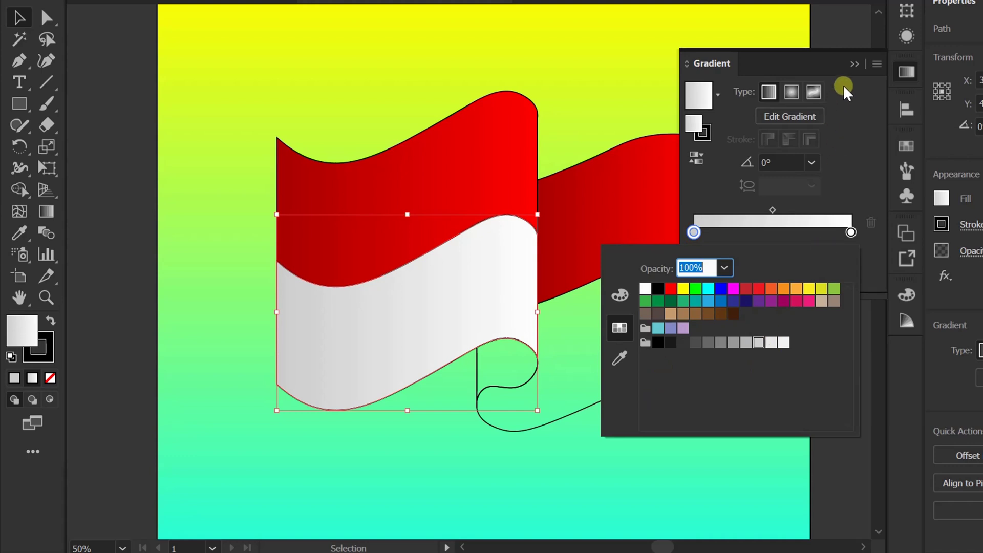
{"action": "left_click", "coordinate": [852, 63]}
{"action": "left_click", "coordinate": [852, 63]}
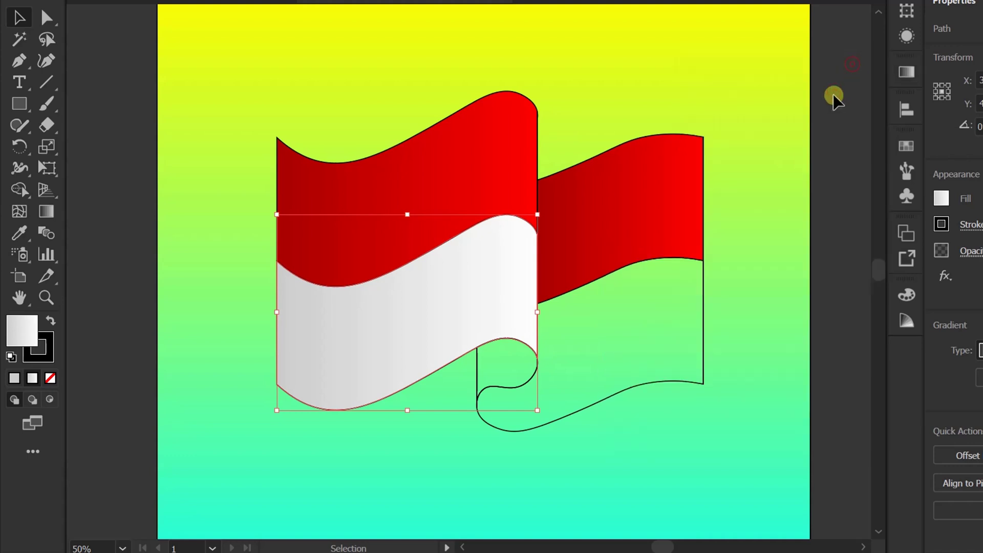
Copy the grey-to-white gradient onto the lower-right panel with the Eyedropper and deselect it
{"action": "left_click", "coordinate": [417, 473]}
{"action": "left_click_drag", "start_coordinate": [733, 343], "coordinate": [671, 412]}
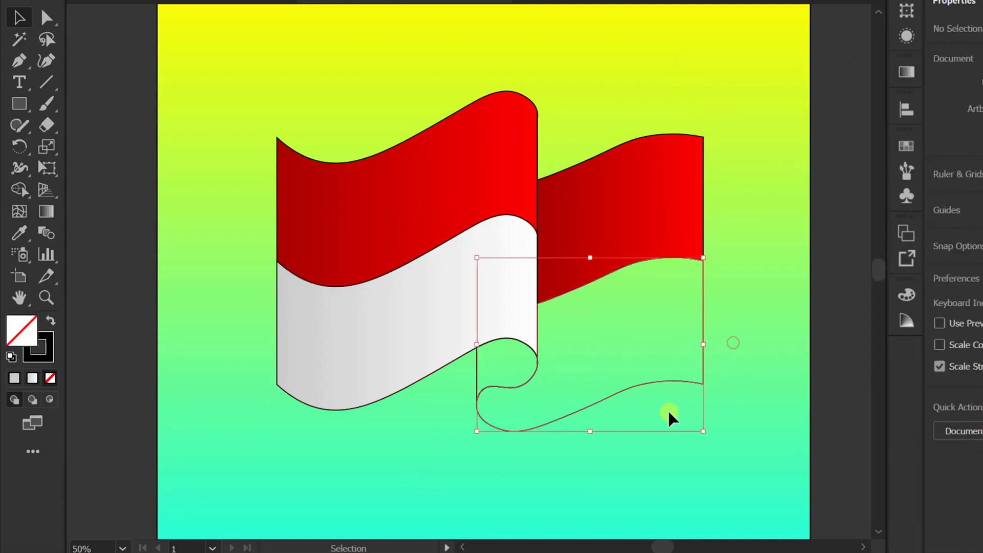
{"action": "left_click", "coordinate": [20, 233]}
{"action": "left_click", "coordinate": [313, 312]}
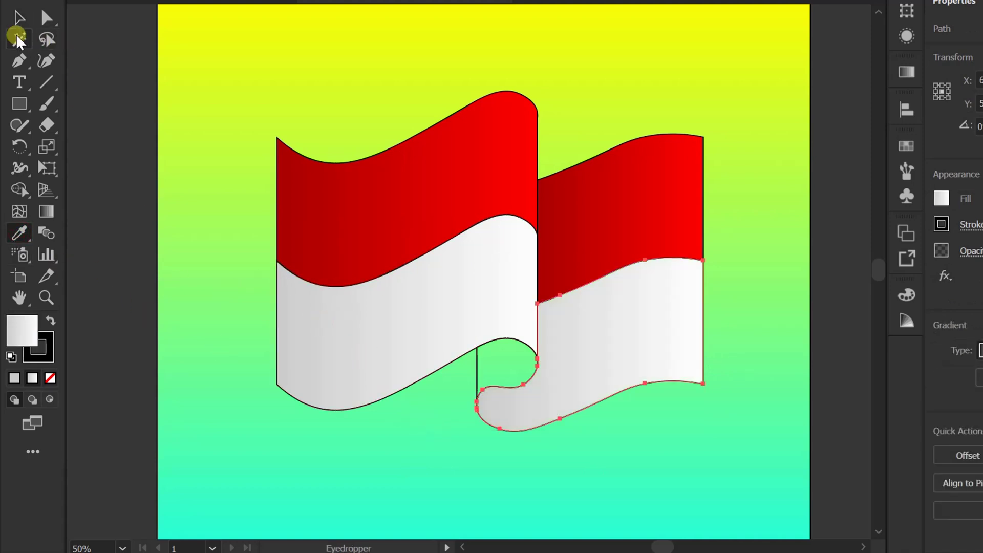
{"action": "left_click", "coordinate": [11, 19]}
{"action": "left_click", "coordinate": [424, 440]}
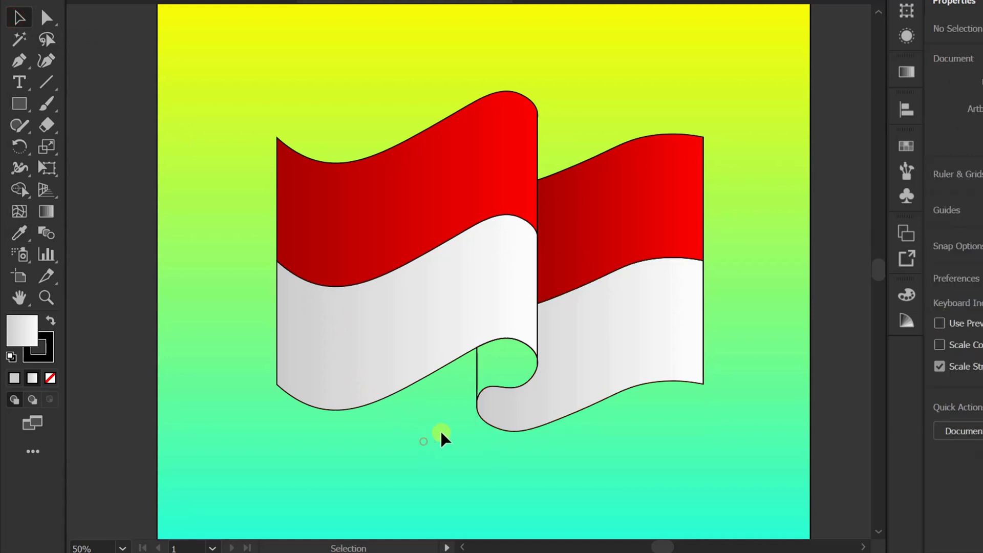
Copy the grey-to-white gradient from the lower-left panel onto the unfilled curl at the flag's fold with the Eyedropper
{"action": "scroll", "coordinate": [461, 418], "scroll_direction": "up", "scroll_amount": 1}
{"action": "left_click", "coordinate": [477, 352]}
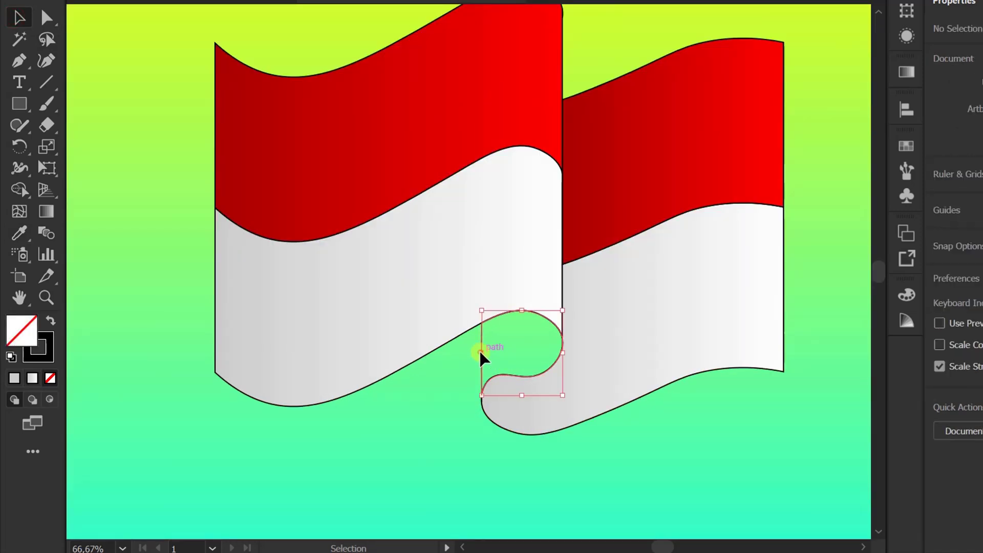
{"action": "left_click", "coordinate": [16, 233]}
{"action": "left_click", "coordinate": [315, 307]}
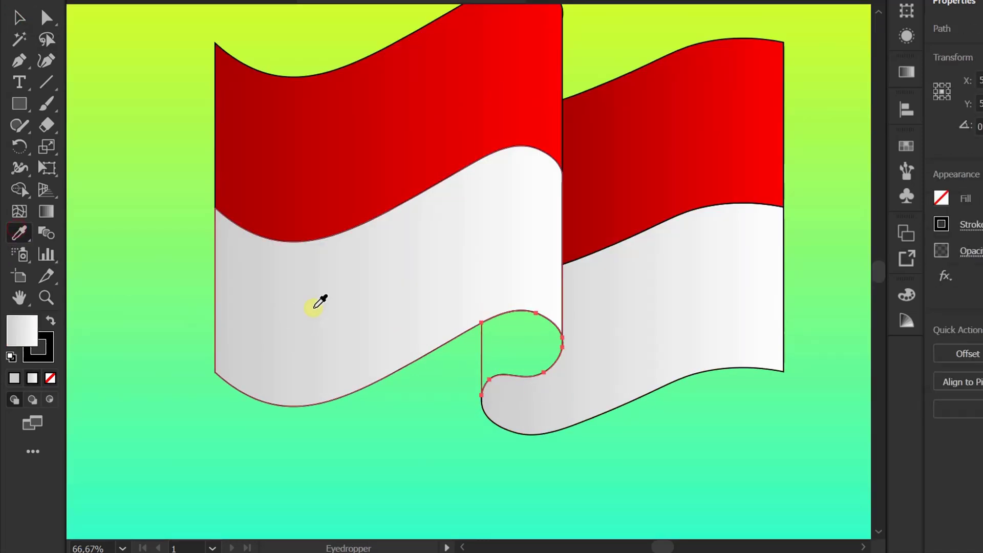
{"action": "left_click", "coordinate": [19, 13]}
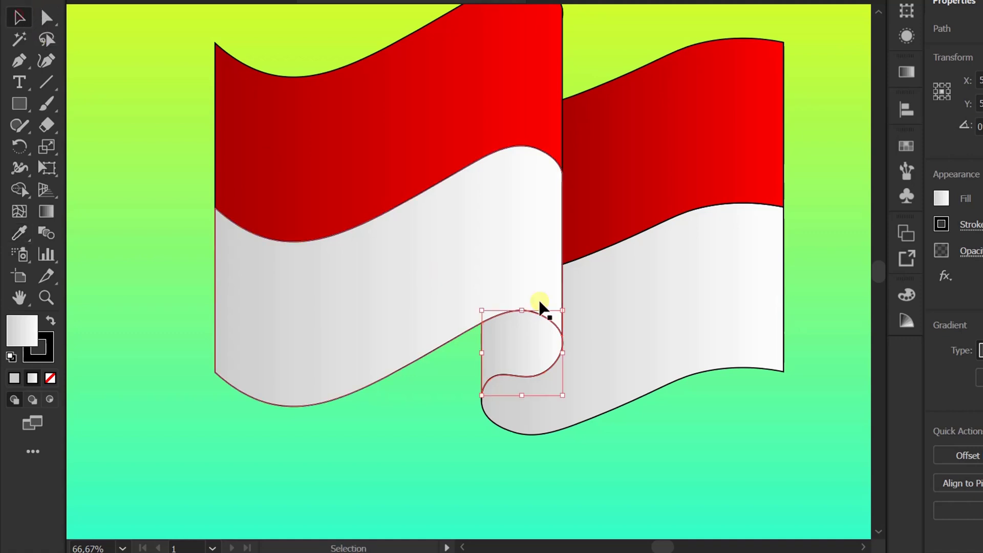
Reverse the curl's gradient, set its end stop to the R=179 G=179 B=179 grey swatch, and deselect the curl
{"action": "left_click", "coordinate": [904, 72]}
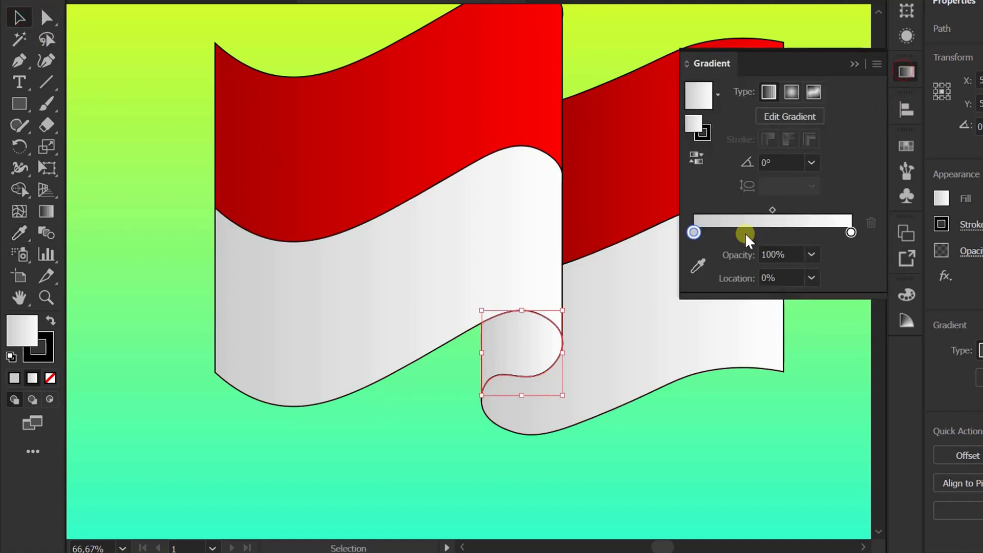
{"action": "left_click", "coordinate": [696, 159]}
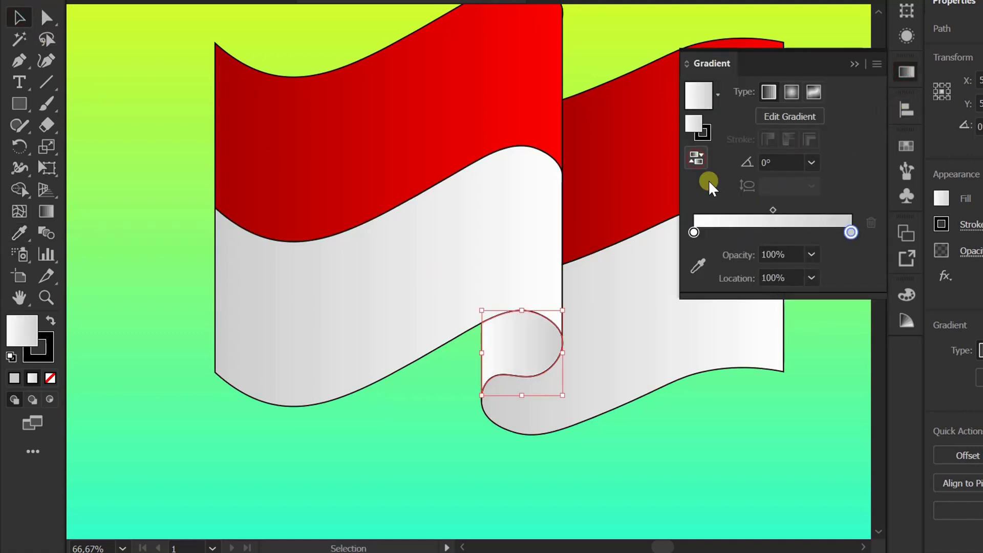
{"action": "left_click", "coordinate": [851, 232]}
{"action": "double_click", "coordinate": [850, 231]}
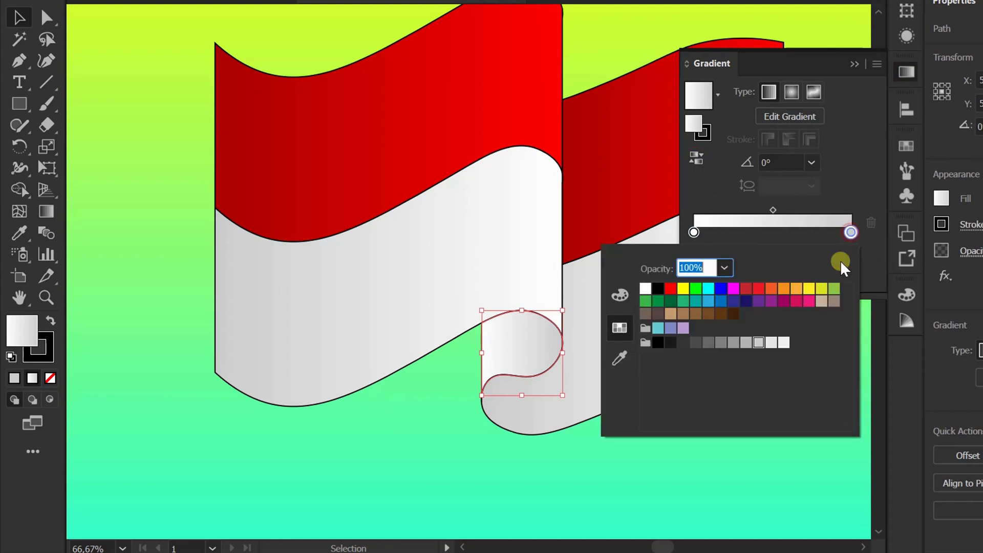
{"action": "left_click", "coordinate": [746, 343]}
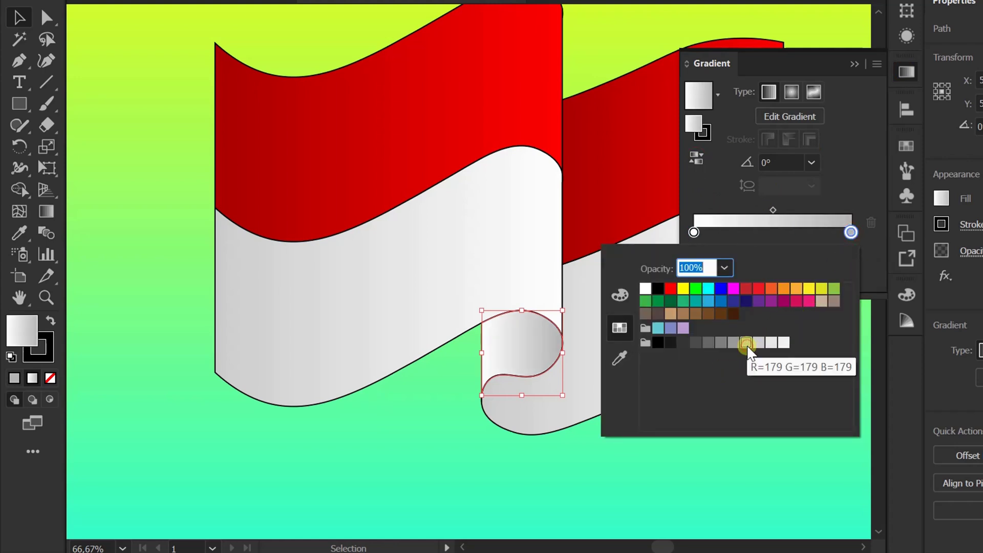
{"action": "left_click", "coordinate": [852, 64]}
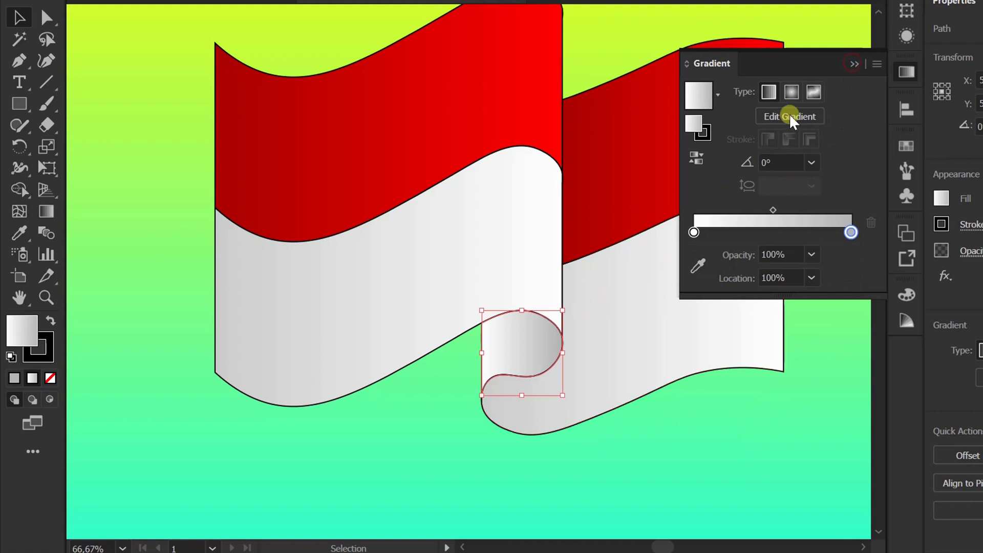
{"action": "left_click", "coordinate": [854, 64]}
{"action": "left_click", "coordinate": [432, 460]}
{"action": "key", "text": "ctrl+minus"}
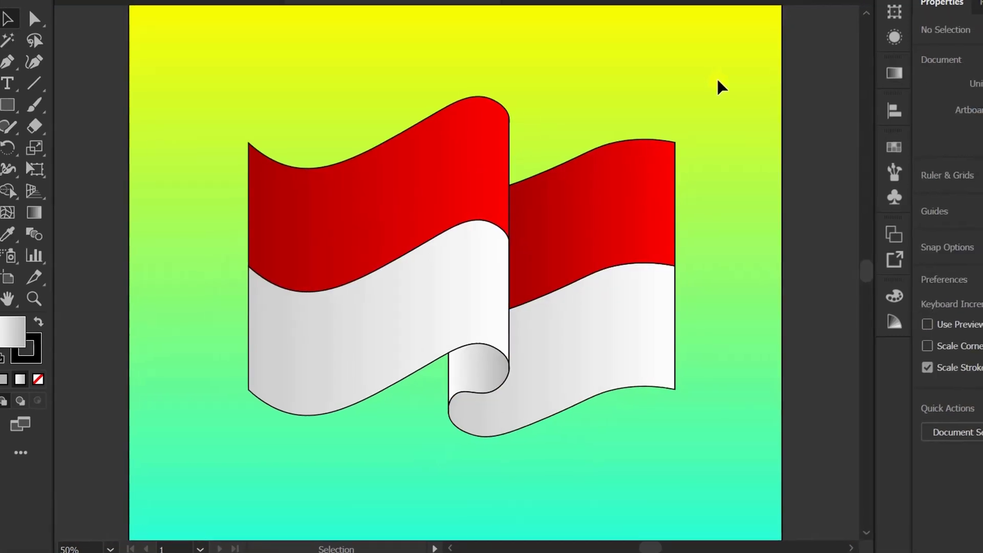
Remove the black stroke from all the flag's panels and deselect them
{"action": "mouse_move", "coordinate": [662, 93]}
{"action": "left_mouse_down"}
{"action": "mouse_move", "coordinate": [332, 439]}
{"action": "mouse_move", "coordinate": [144, 469]}
{"action": "left_mouse_up"}
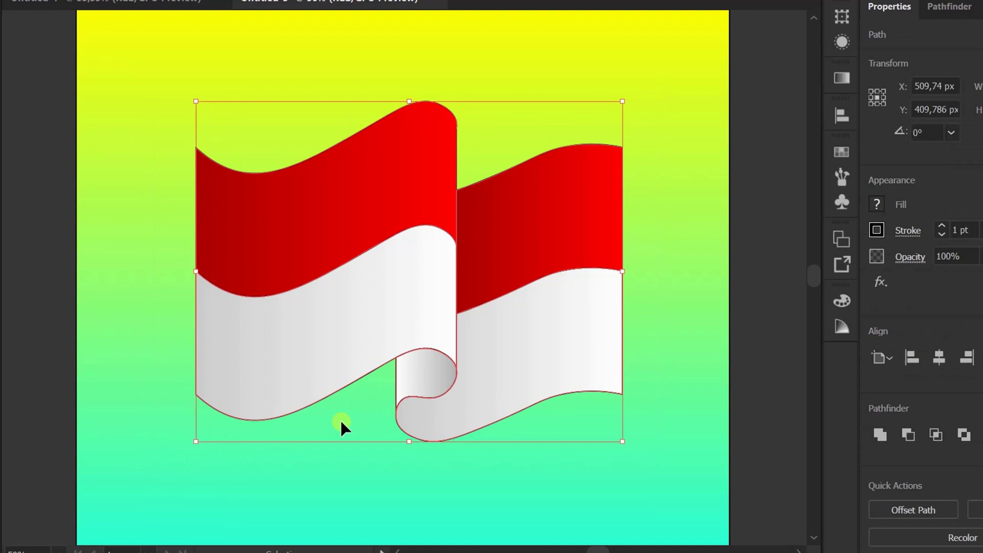
{"action": "left_click", "coordinate": [876, 230]}
{"action": "left_click", "coordinate": [688, 208]}
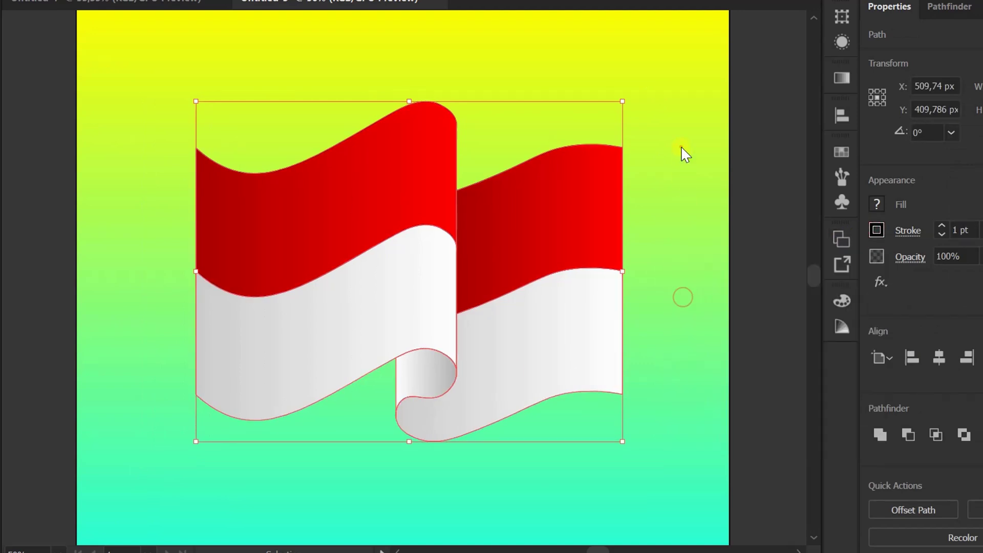
{"action": "left_click", "coordinate": [683, 154]}
Select all the flag's panels and group them
{"action": "left_click_drag", "start_coordinate": [652, 94], "coordinate": [186, 461]}
{"action": "right_click", "coordinate": [297, 228]}
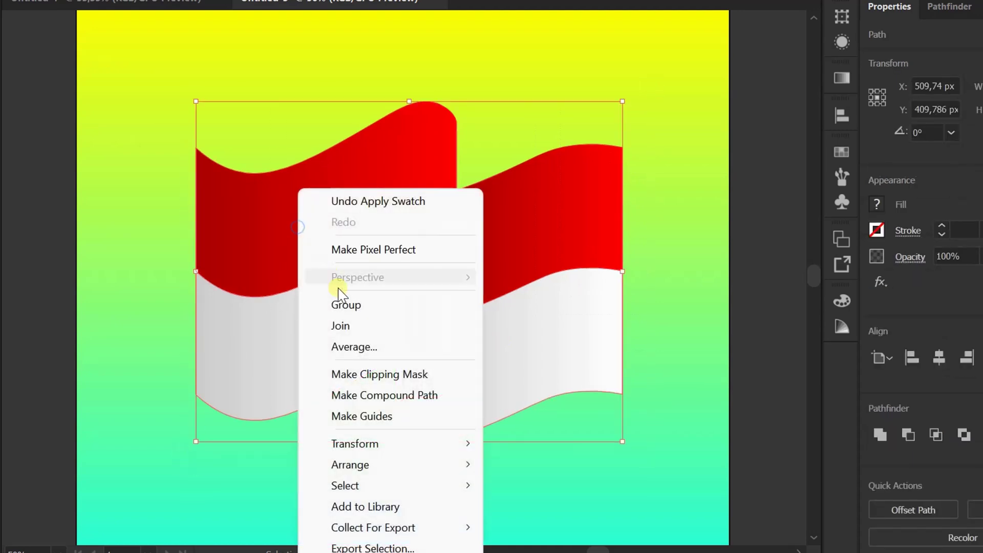
{"action": "left_click", "coordinate": [347, 305]}
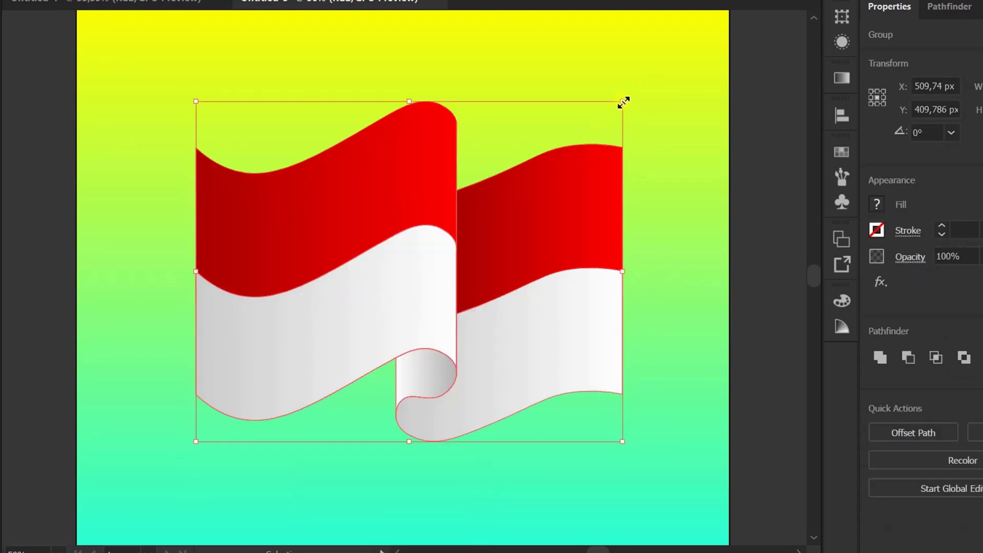
Scale the flag group down to a bit over half its size and move it up and right toward the artboard's centre
{"action": "left_click_drag", "start_coordinate": [623, 100], "coordinate": [447, 241]}
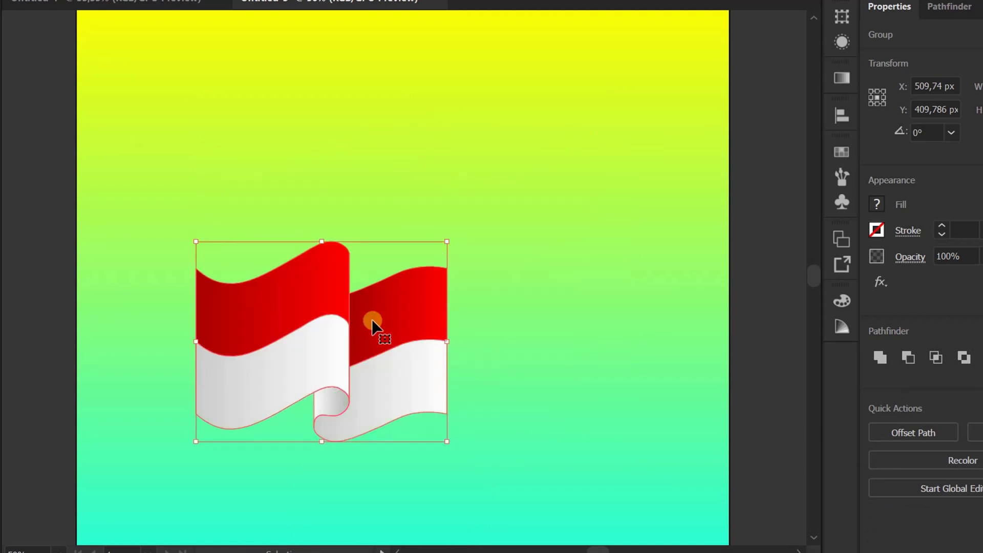
{"action": "left_click_drag", "start_coordinate": [345, 330], "coordinate": [458, 293]}
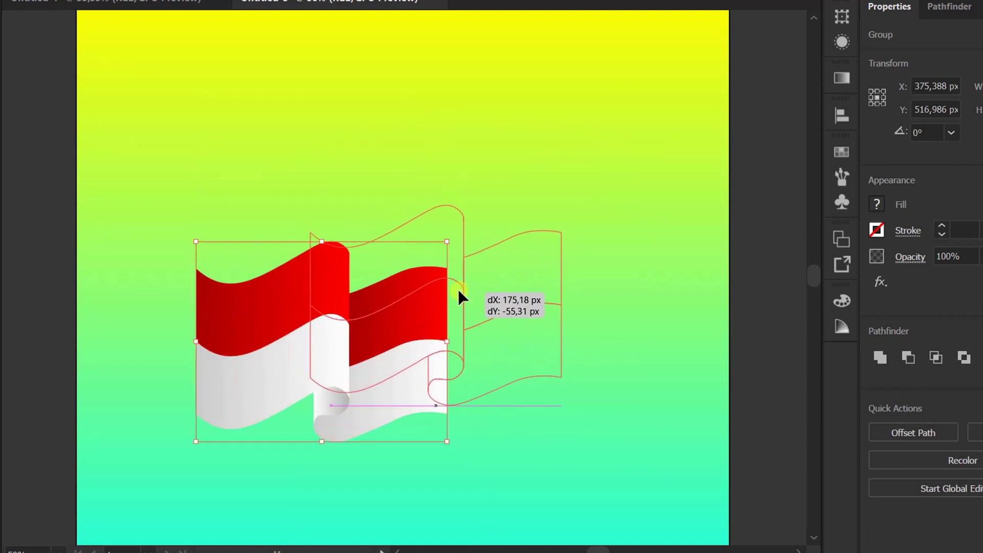
{"action": "left_click", "coordinate": [513, 219]}
Draw a tall, thin rectangle as the pole from above the flag's left edge to the artboard's bottom, and narrow it slightly
{"action": "scroll", "coordinate": [444, 318], "scroll_direction": "down", "scroll_amount": 3}
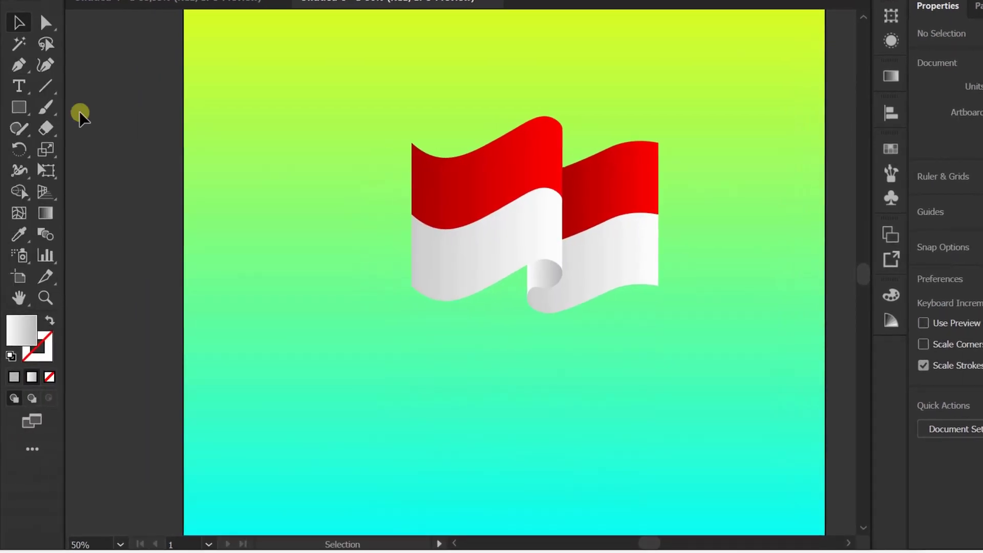
{"action": "left_click", "coordinate": [20, 107]}
{"action": "scroll", "coordinate": [348, 154], "scroll_direction": "down", "scroll_amount": 1}
{"action": "left_click_drag", "start_coordinate": [411, 90], "coordinate": [398, 518]}
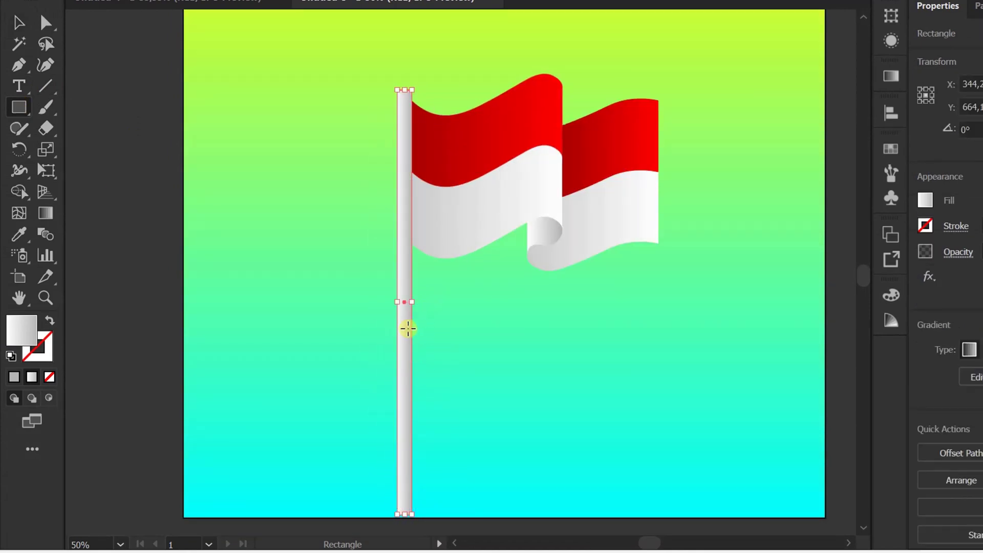
{"action": "scroll", "coordinate": [407, 310], "scroll_direction": "up", "scroll_amount": 3}
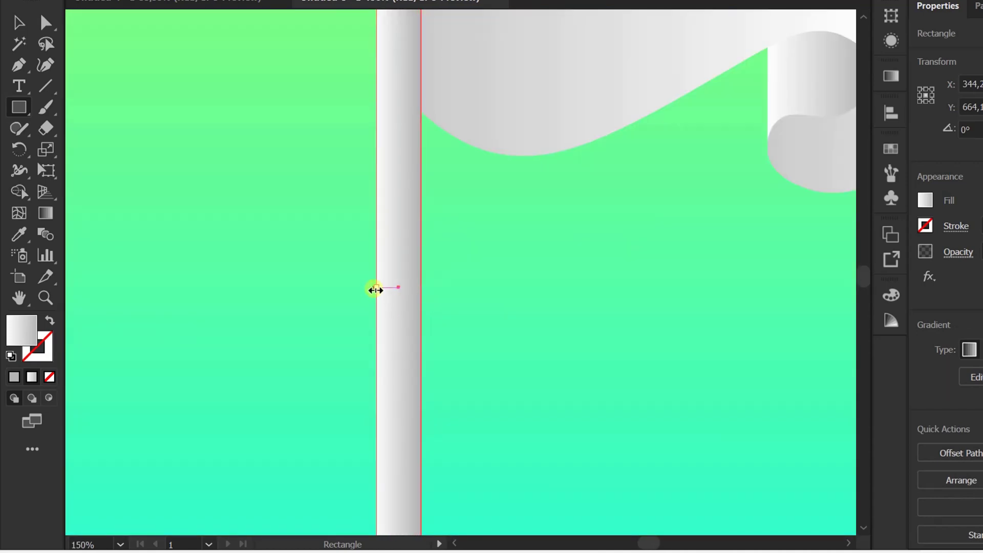
{"action": "left_click_drag", "start_coordinate": [375, 290], "coordinate": [378, 287]}
{"action": "scroll", "coordinate": [450, 331], "scroll_direction": "down", "scroll_amount": 3}
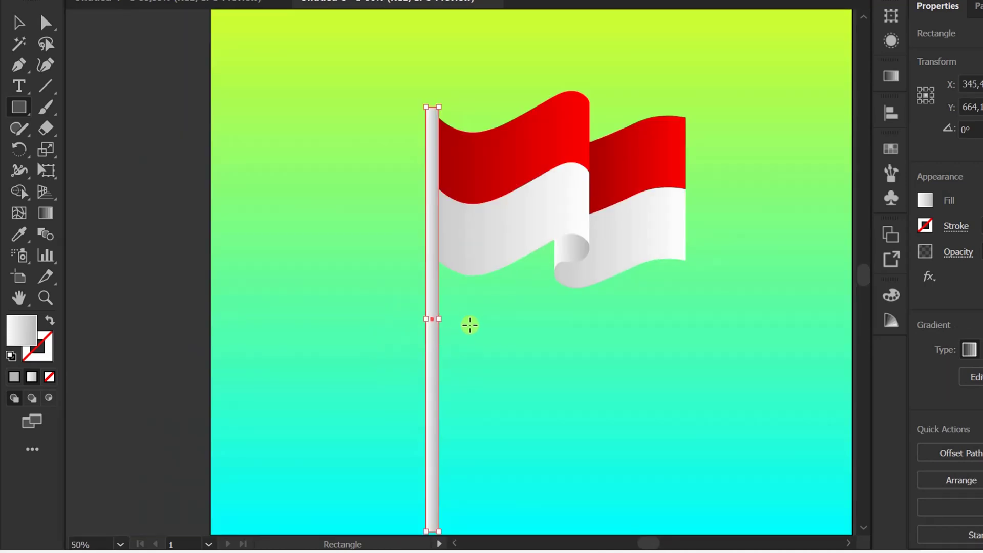
{"action": "left_click", "coordinate": [18, 22]}
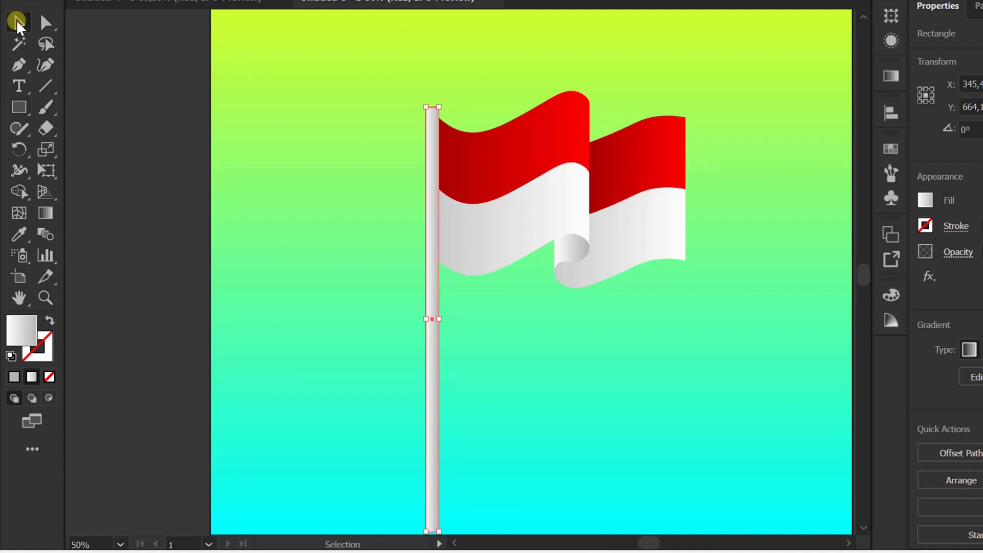
{"action": "left_click", "coordinate": [290, 156]}
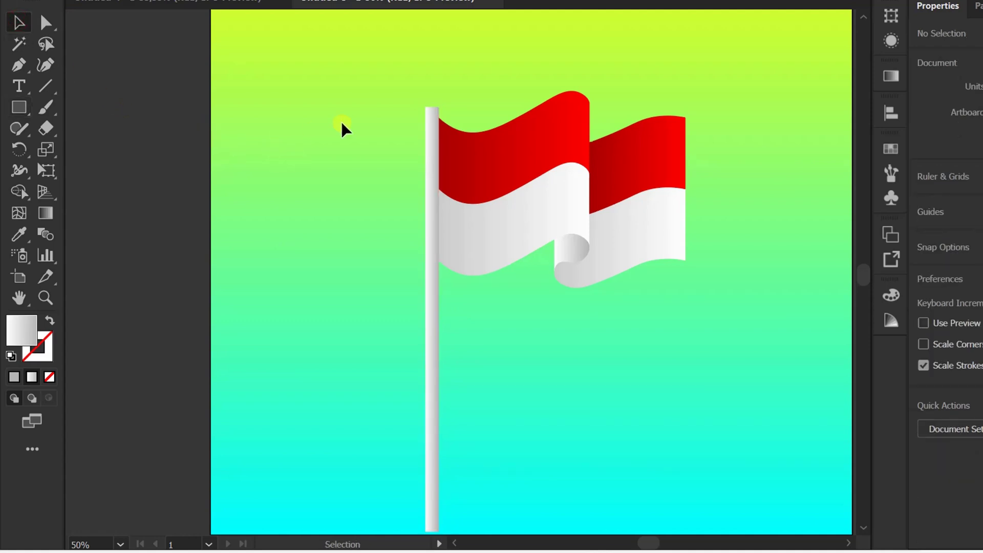
Draw a small square slightly wider than the pole on its top end and centre it over the pole
{"action": "left_click", "coordinate": [18, 106]}
{"action": "scroll", "coordinate": [440, 96], "scroll_direction": "up", "scroll_amount": 4}
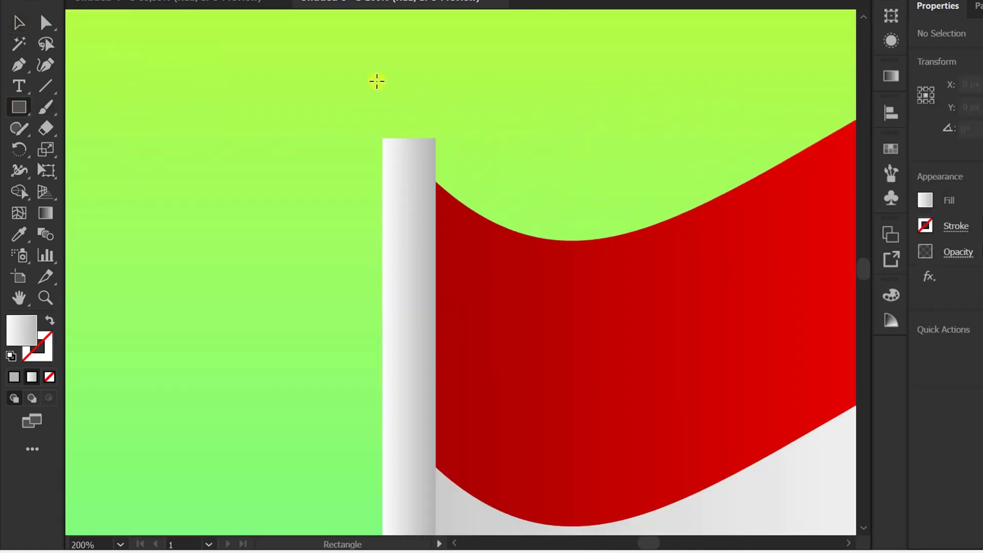
{"action": "left_click_drag", "start_coordinate": [368, 73], "coordinate": [433, 139]}
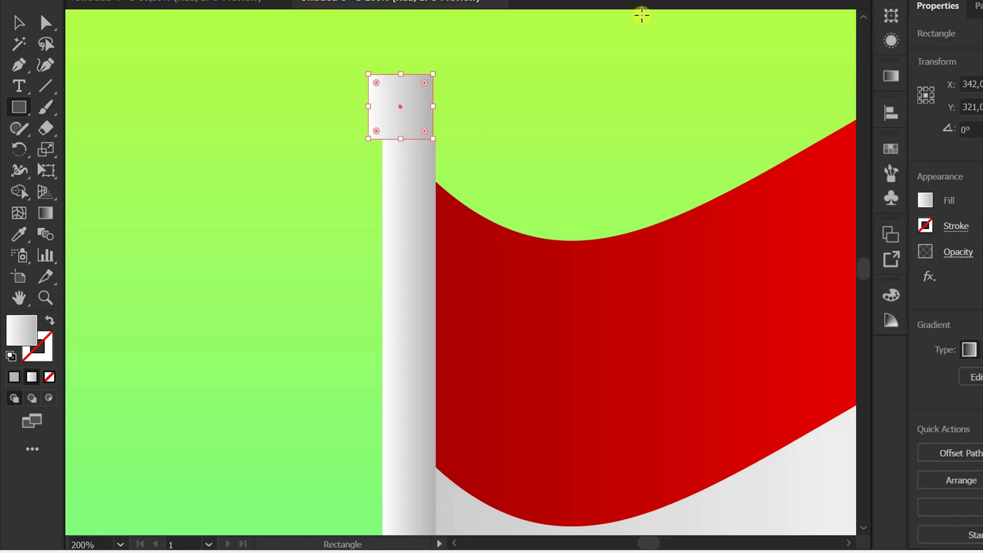
{"action": "scroll", "coordinate": [444, 85], "scroll_direction": "up", "scroll_amount": 2}
{"action": "mouse_move", "coordinate": [358, 129]}
{"action": "left_mouse_down"}
{"action": "mouse_move", "coordinate": [369, 121]}
{"action": "mouse_move", "coordinate": [375, 129]}
{"action": "left_mouse_up"}
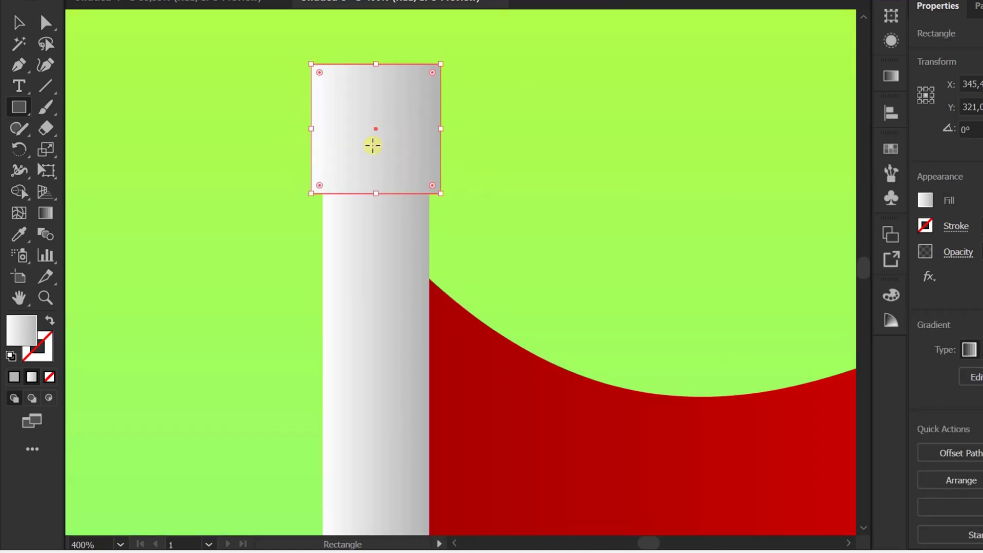
Round all four corners of the square cap on the flagpole and deselect it
{"action": "left_click", "coordinate": [45, 22]}
{"action": "scroll", "coordinate": [303, 75], "scroll_direction": "up", "scroll_amount": 2}
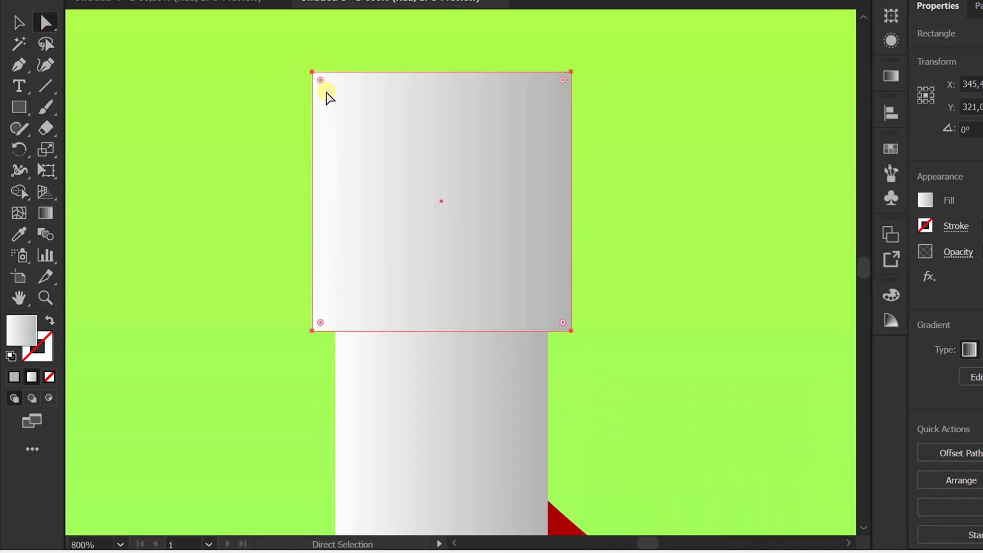
{"action": "left_click_drag", "start_coordinate": [323, 84], "coordinate": [347, 110]}
{"action": "left_click", "coordinate": [19, 22]}
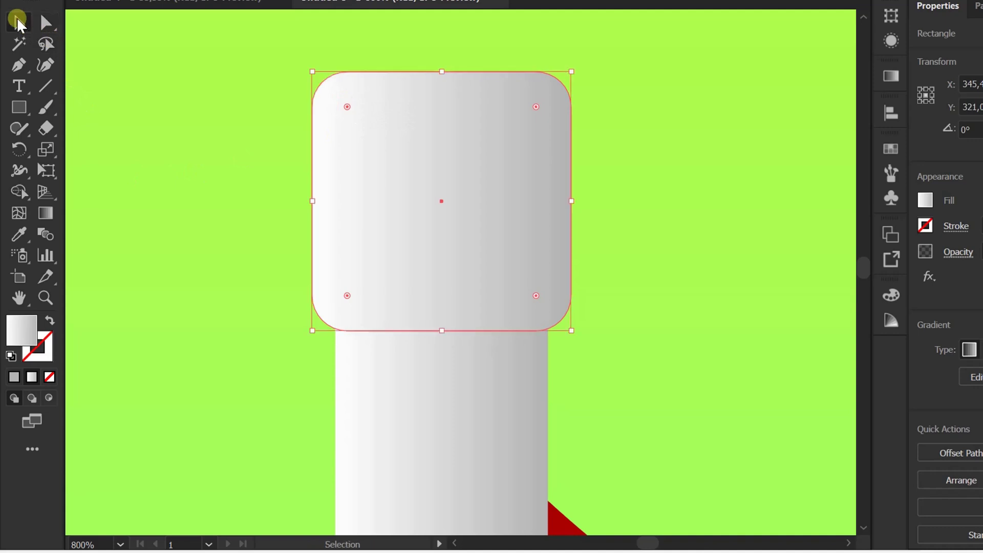
{"action": "left_click", "coordinate": [165, 141]}
{"action": "key", "text": "ctrl+0"}
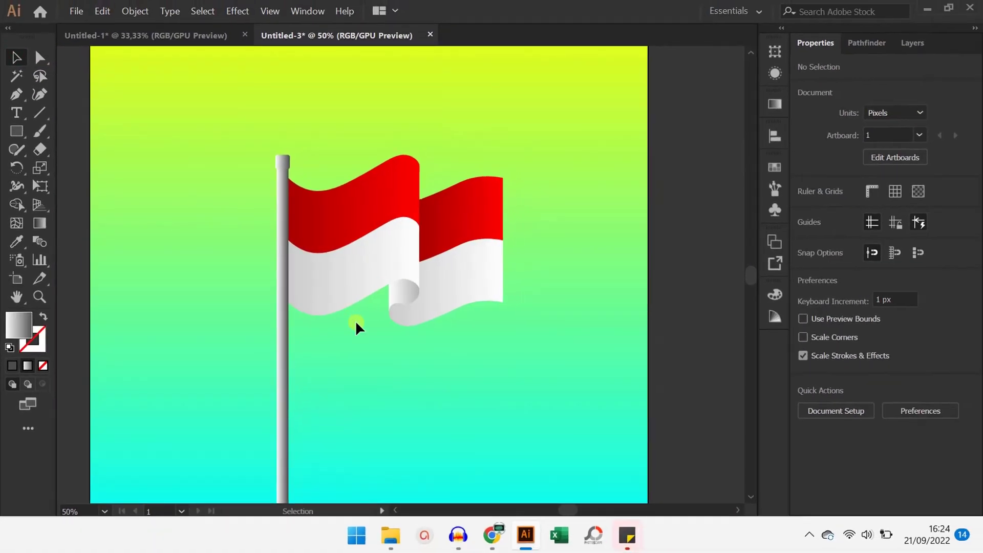
{"action": "scroll", "coordinate": [354, 324], "scroll_direction": "up", "scroll_amount": 1}
{"action": "scroll", "coordinate": [340, 345], "scroll_direction": "up", "scroll_amount": 1}
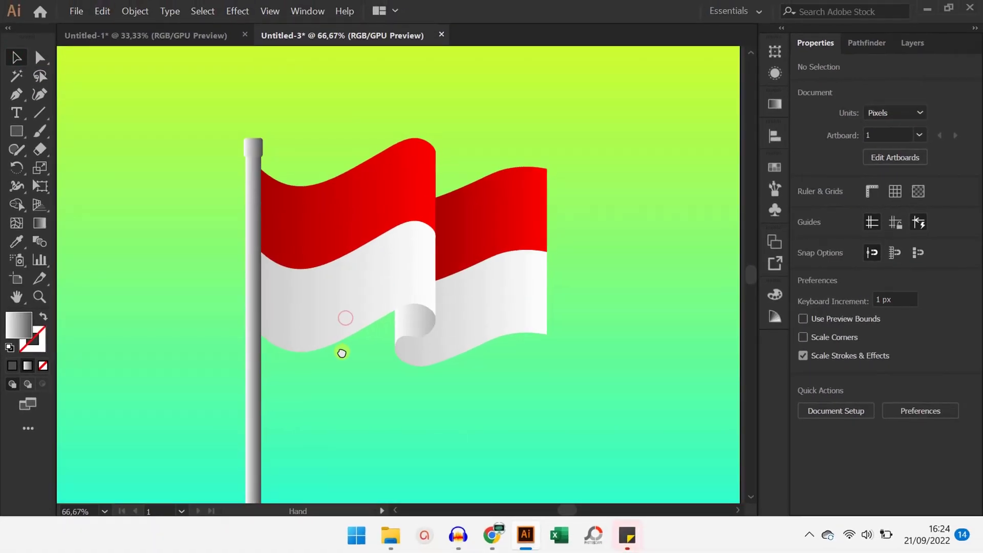